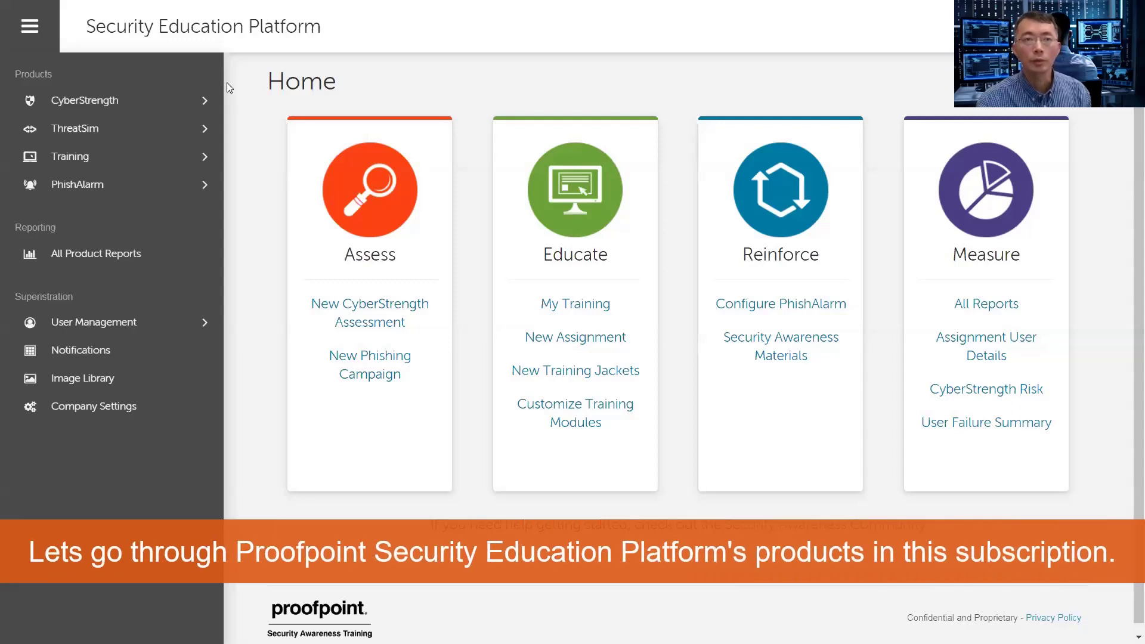
- Expand CyberStrength and open Assignments, then the Assessment Library, scrolling its 13 assessments
click(119, 99)
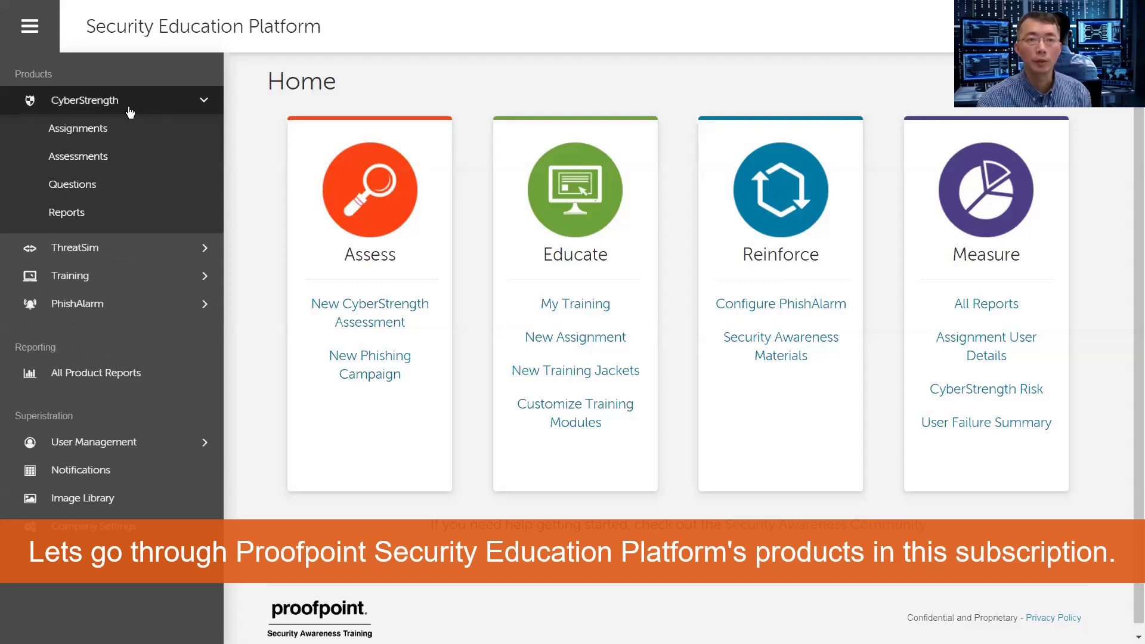
click(112, 132)
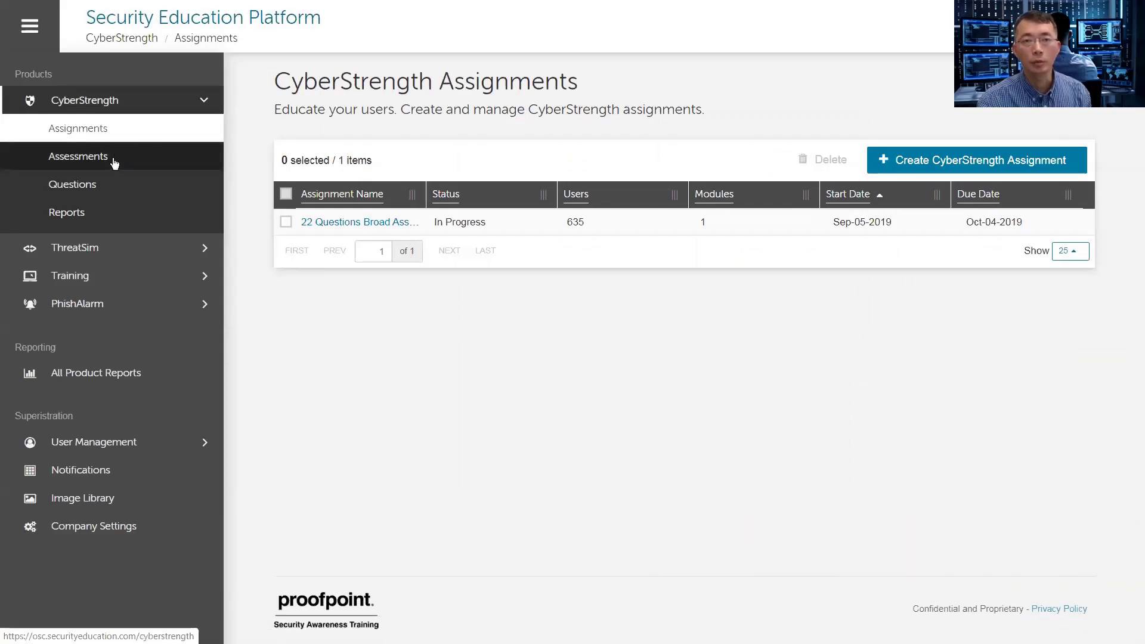
click(113, 157)
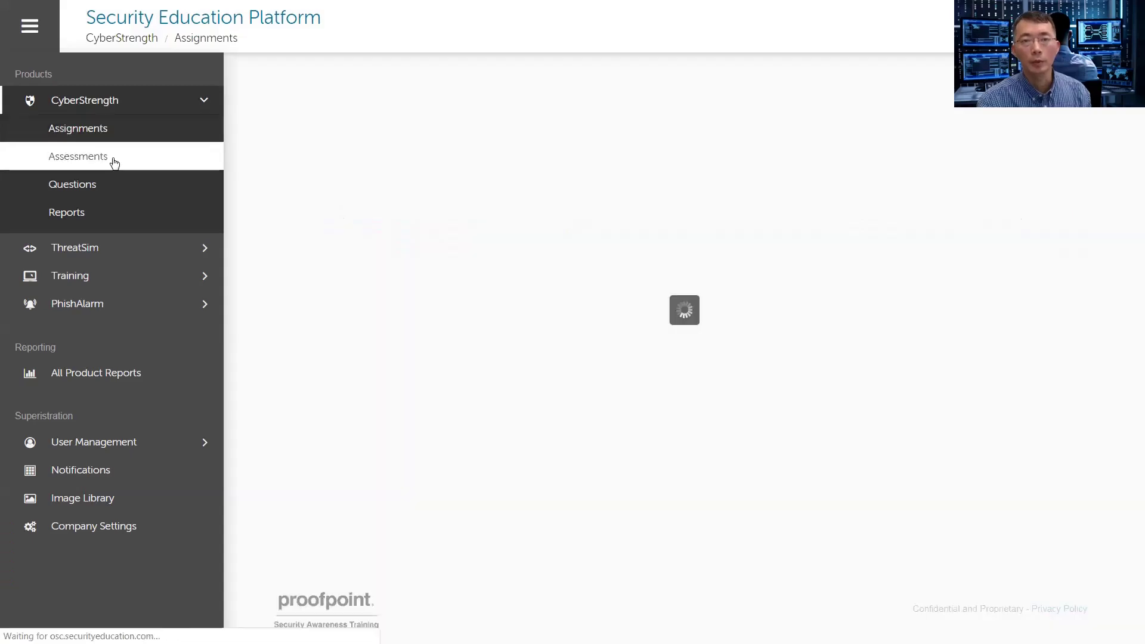
scroll(427, 333, down, 1)
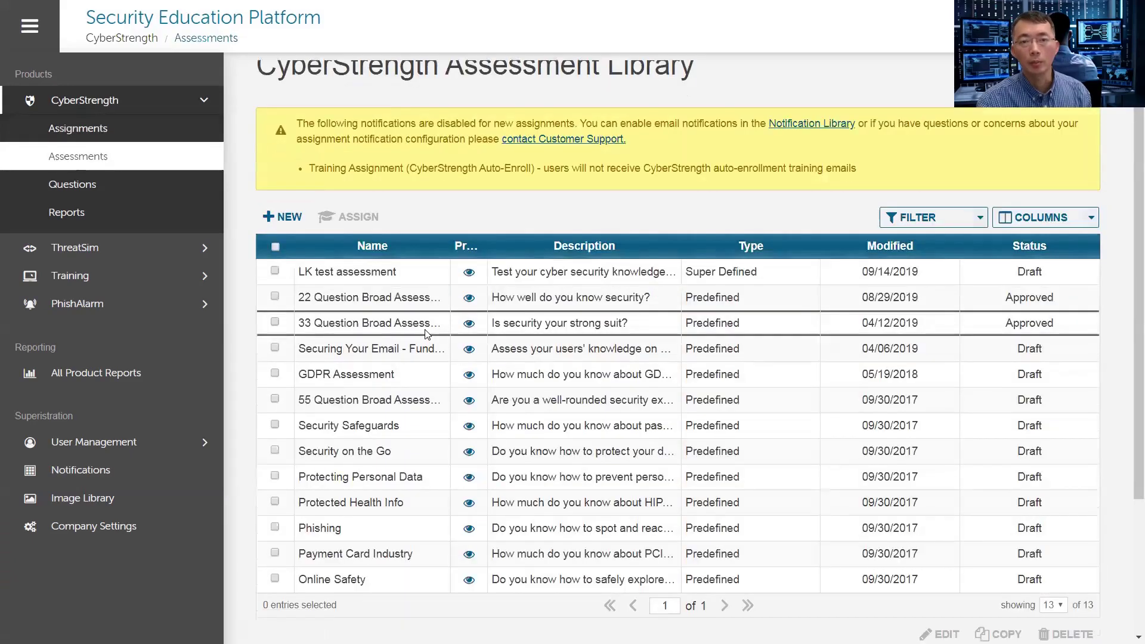
scroll(427, 334, down, 3)
scroll(428, 334, up, 2)
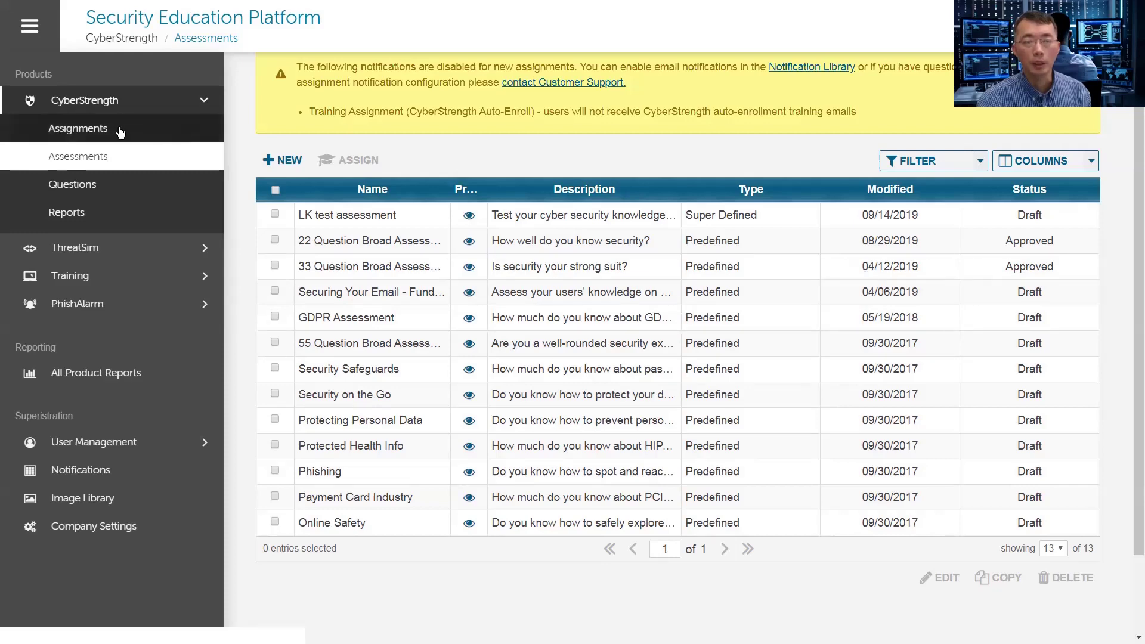
- View the CyberStrength Question Library, open CyberStrength Reports, and expand ThreatSim in the sidebar
click(100, 189)
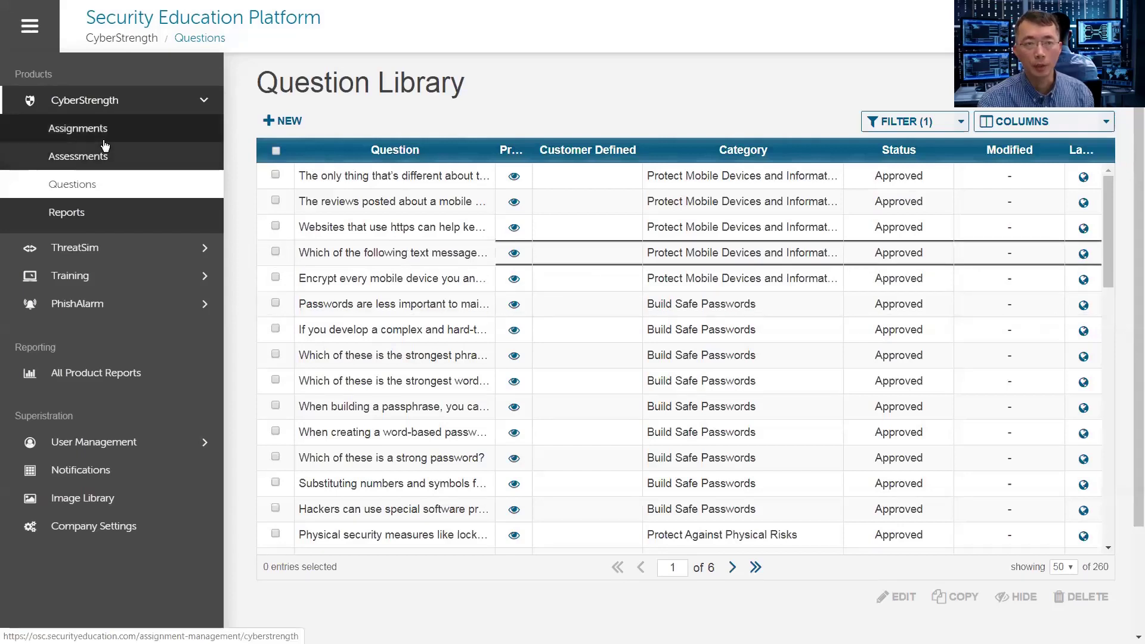
click(107, 214)
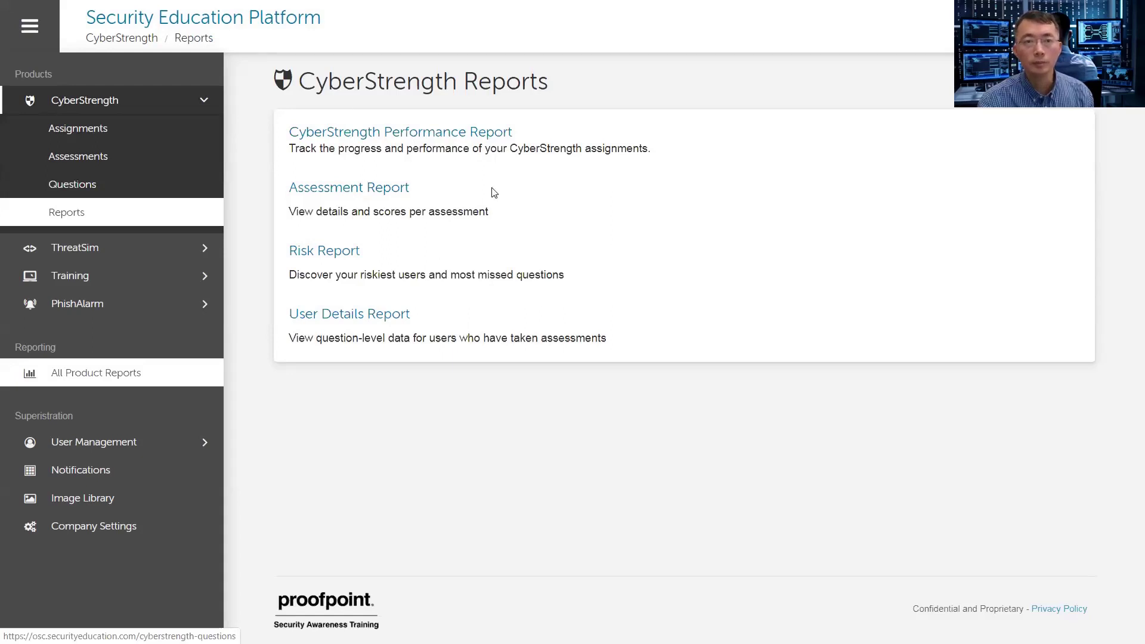
click(174, 259)
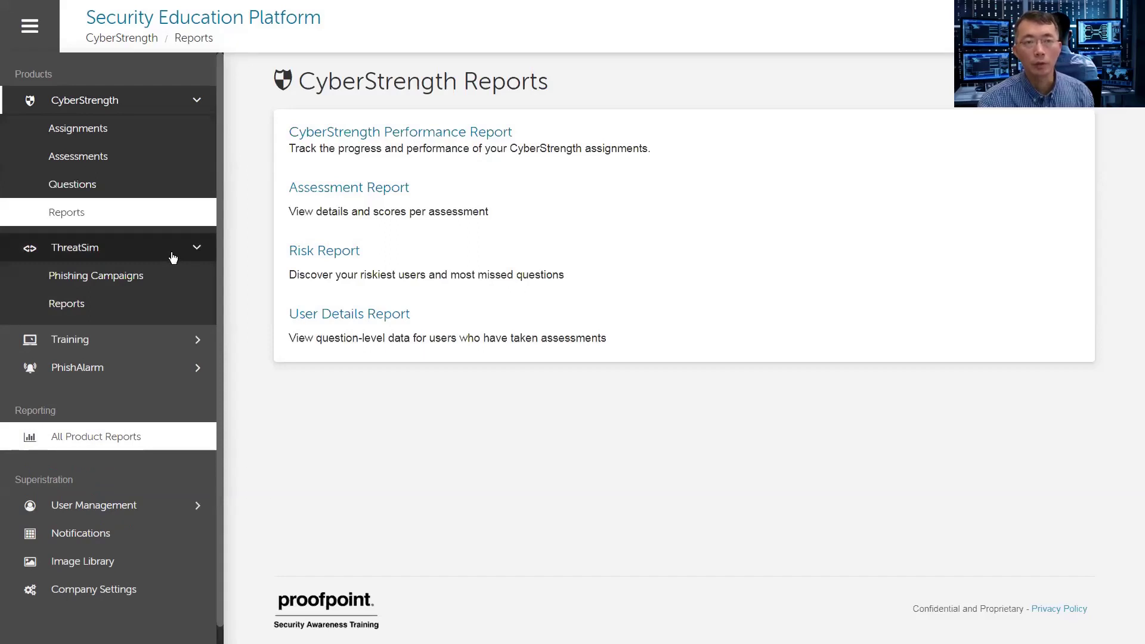
- View the ThreatSim Phishing Campaigns chart, then go back to the platform Home page
click(155, 280)
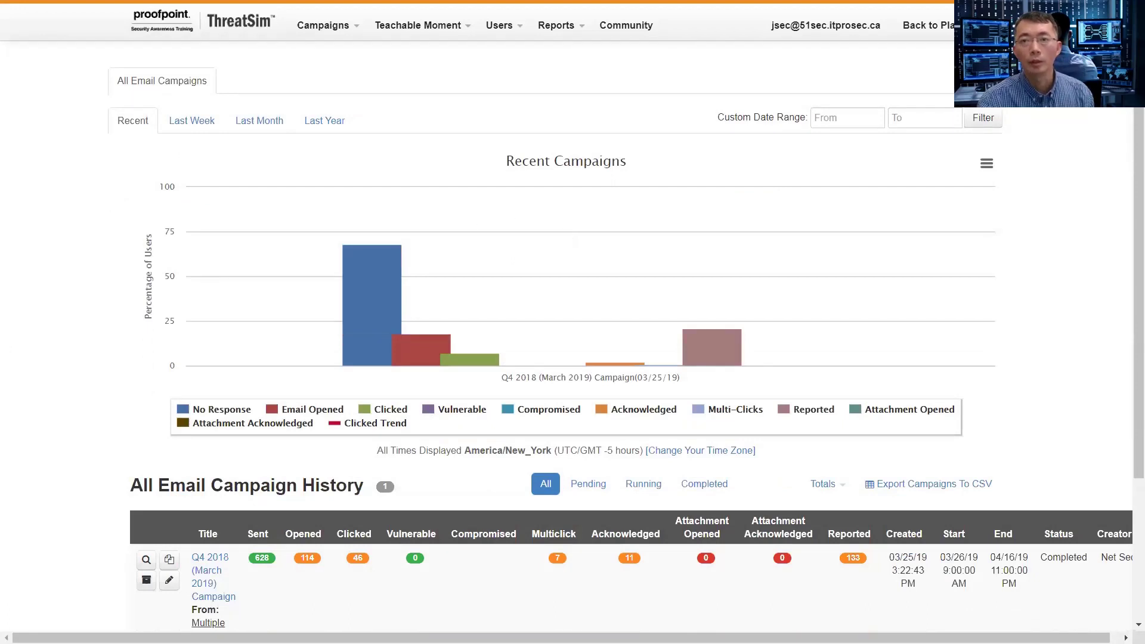
click(928, 25)
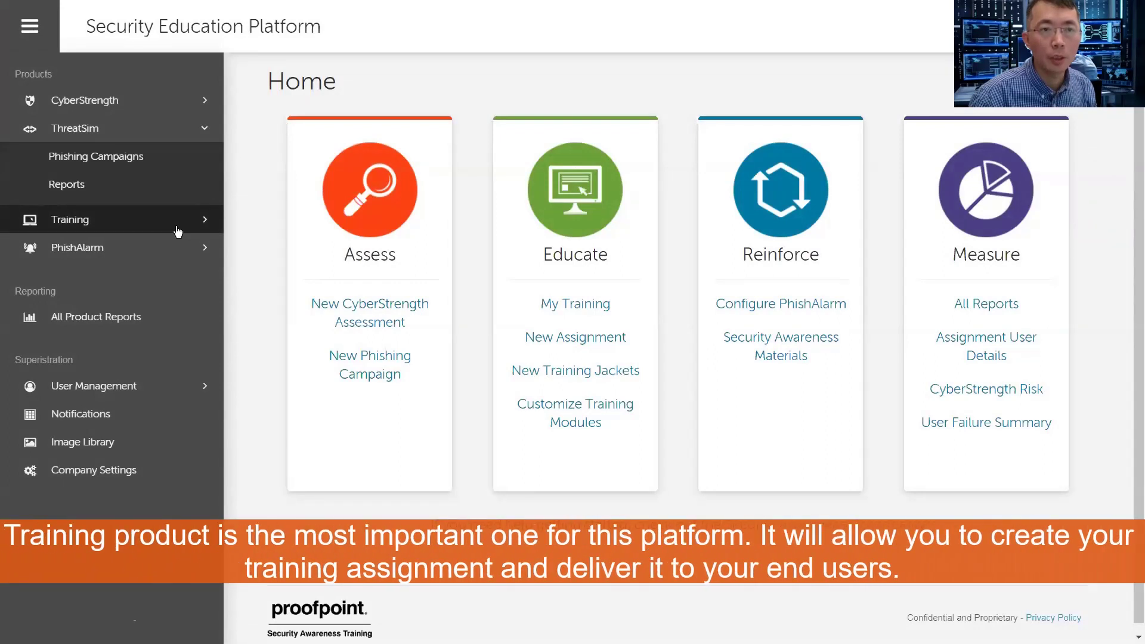
- Expand Training, scroll the licensed modules list, then open the 22 training assignments
click(177, 232)
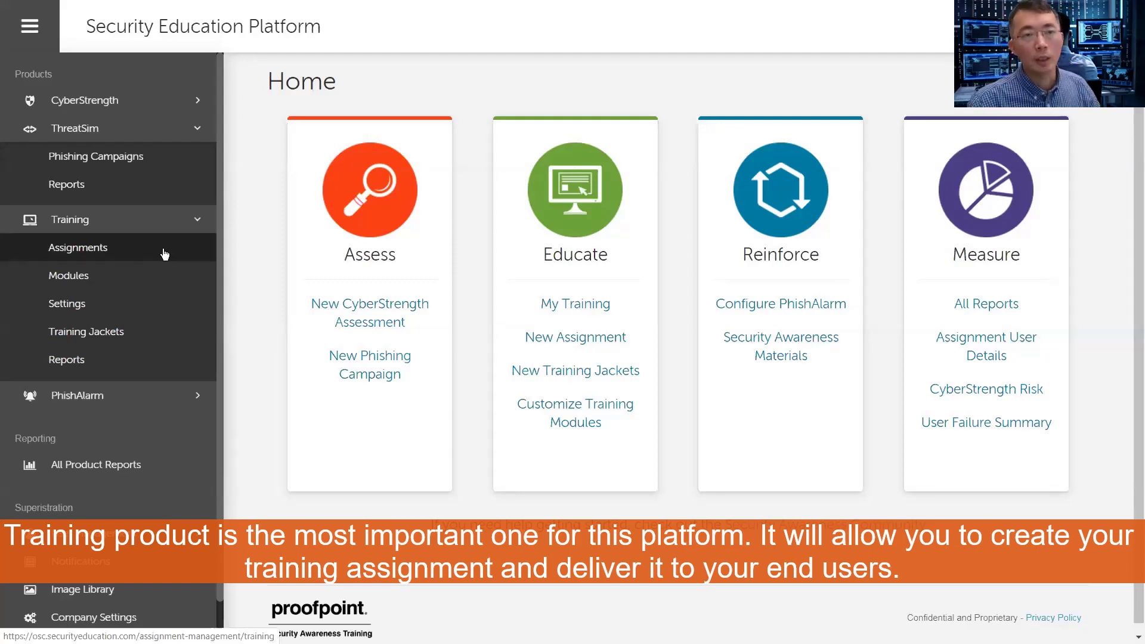
click(165, 255)
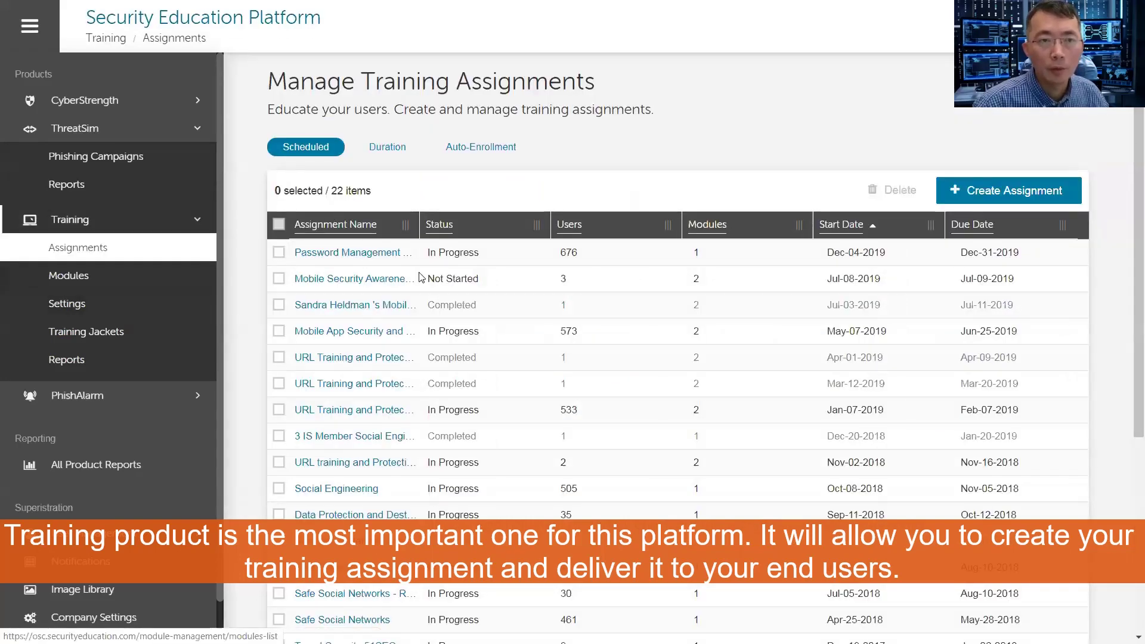
click(139, 279)
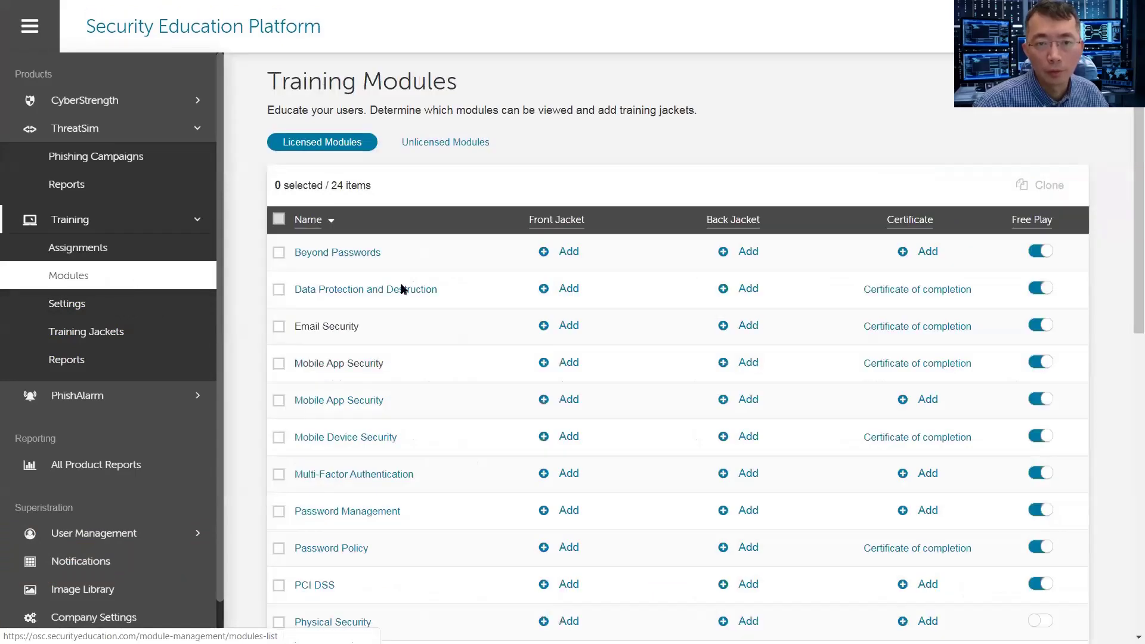
scroll(483, 448, down, 4)
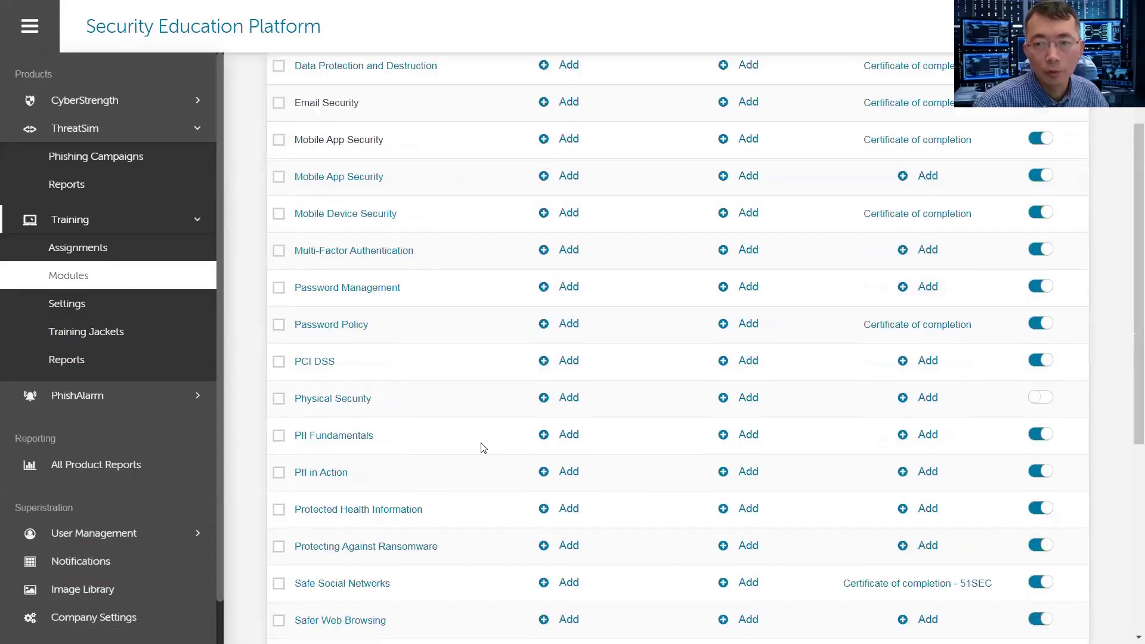
scroll(483, 448, down, 5)
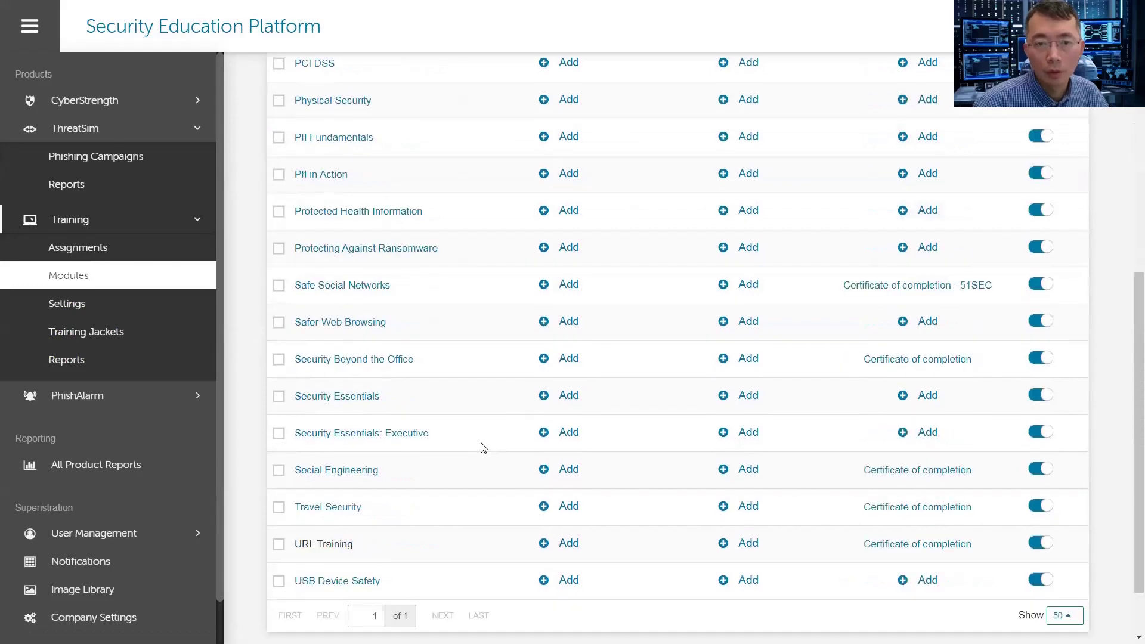
scroll(482, 448, up, 6)
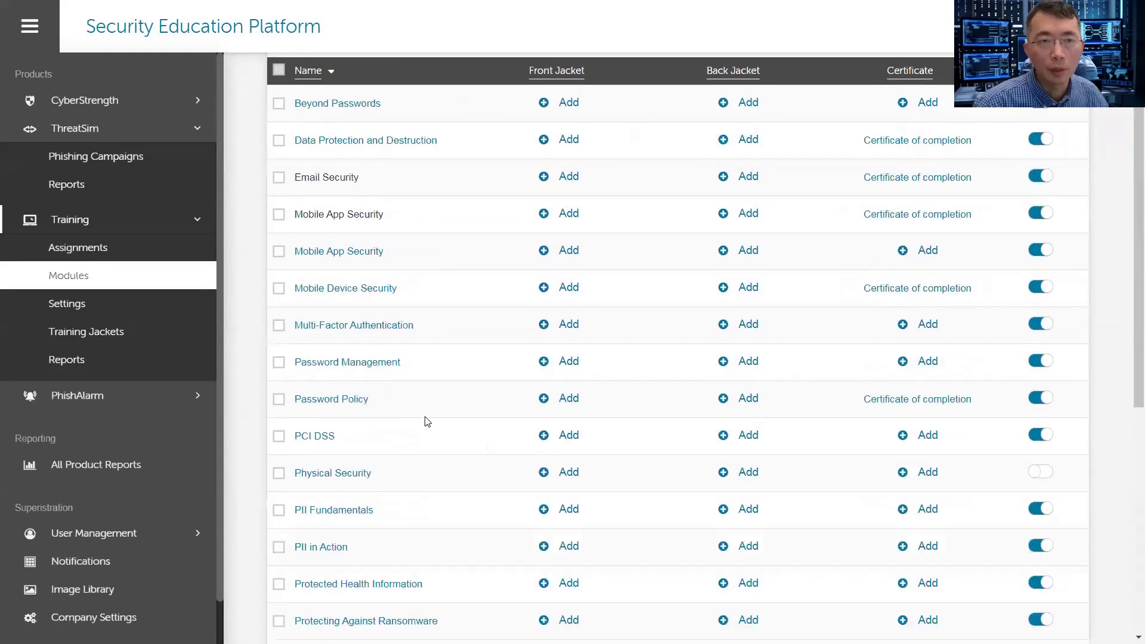
click(142, 253)
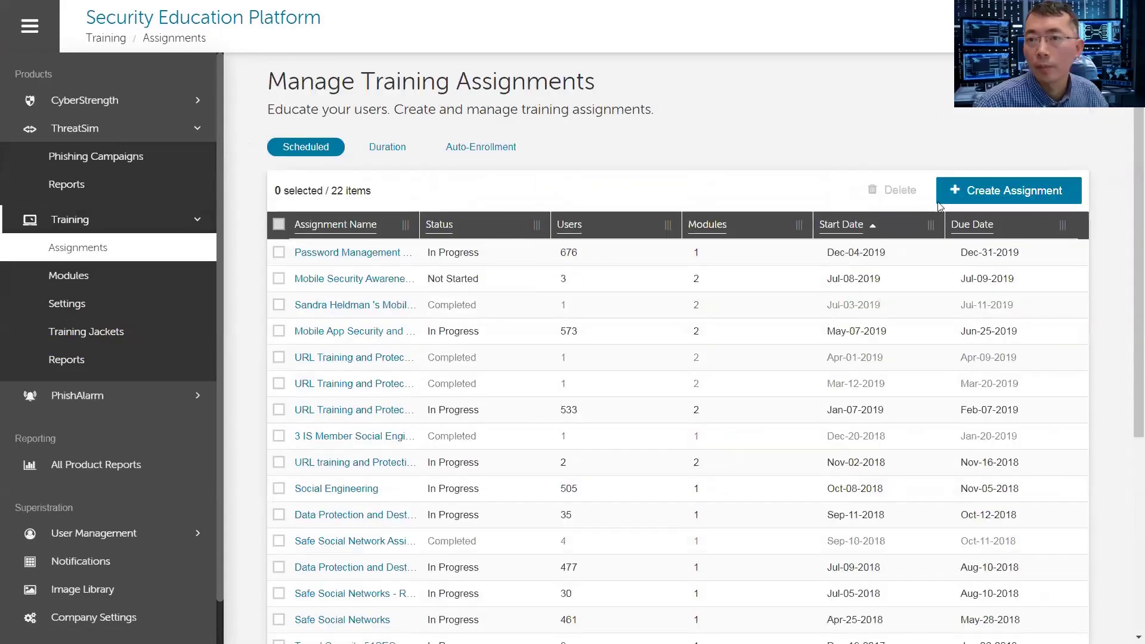
- Start a new training assignment and scroll its About, Notifications, Modules and User Selection sections
click(950, 193)
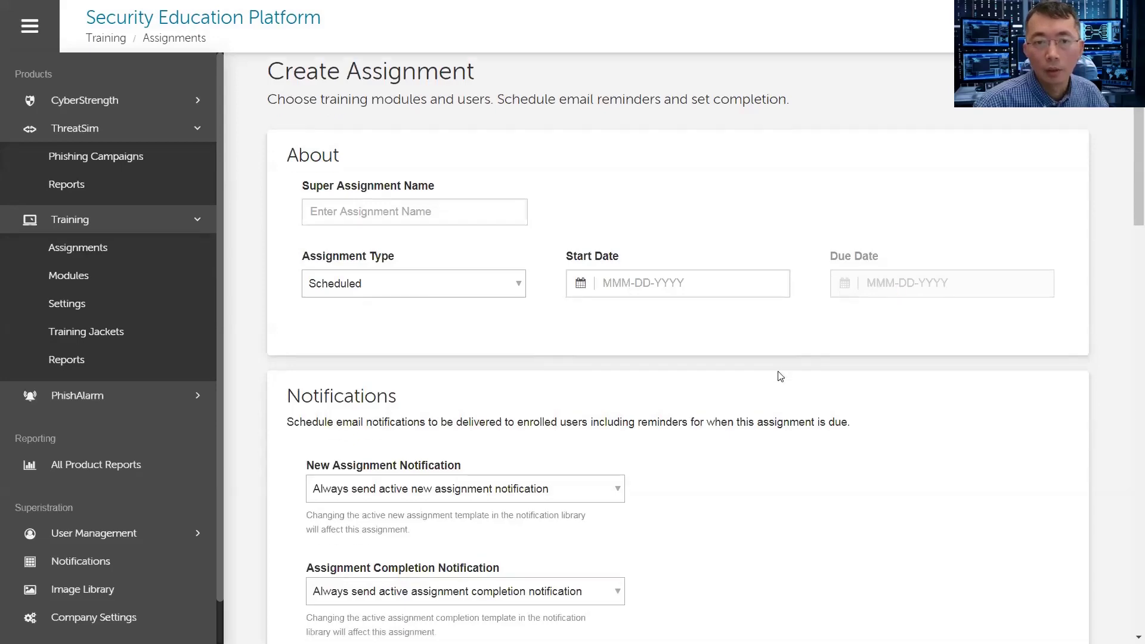
scroll(600, 345, down, 2)
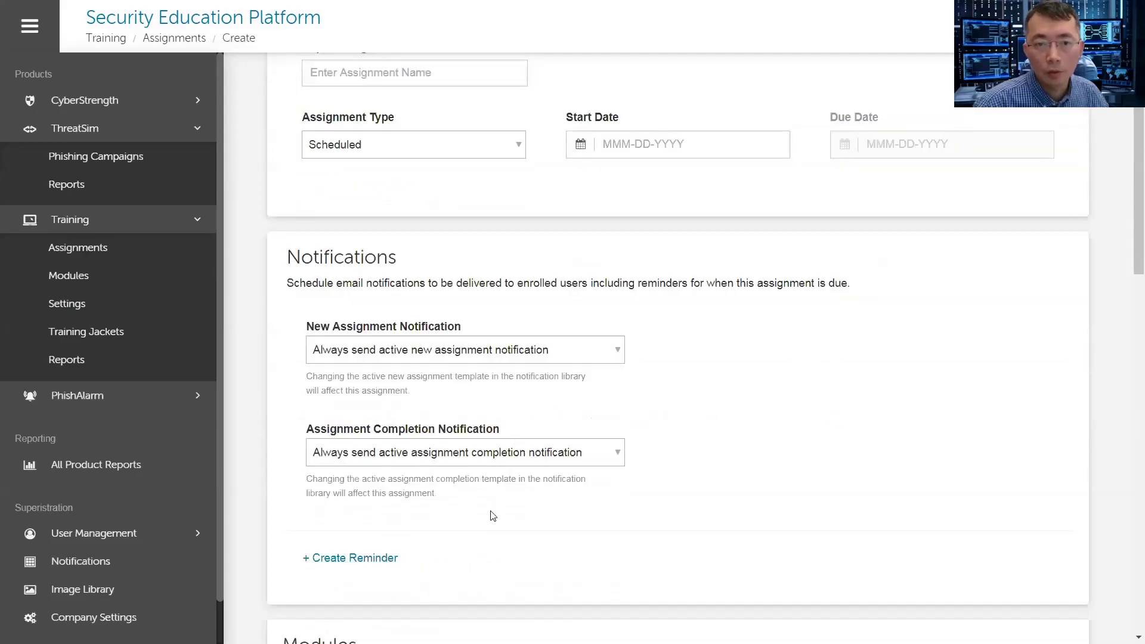
scroll(492, 516, down, 1)
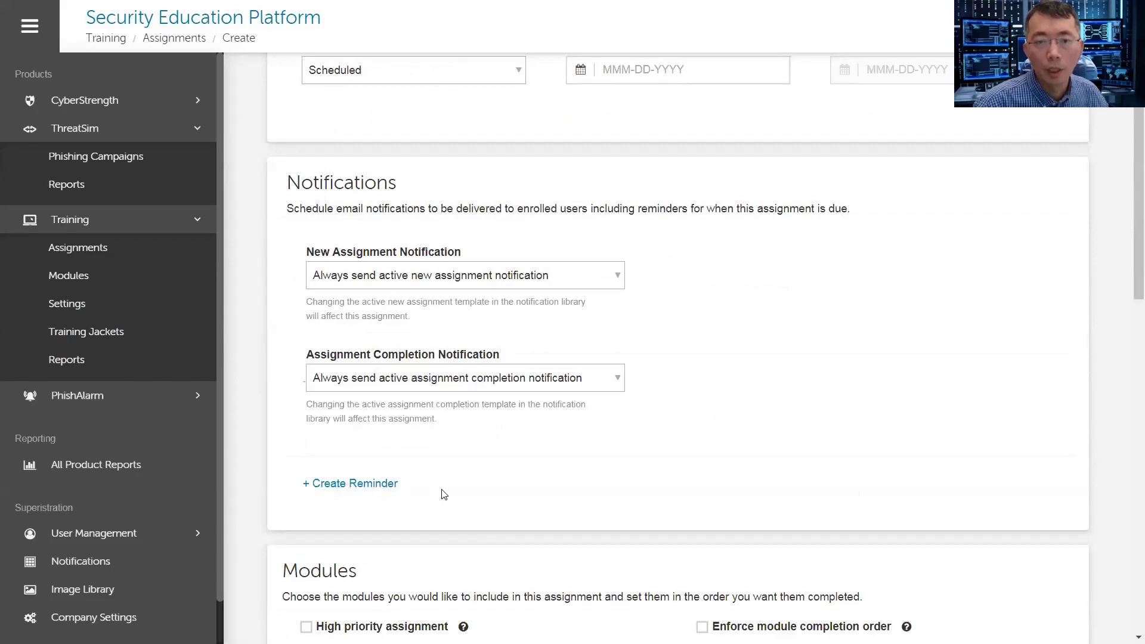
scroll(439, 491, down, 1)
scroll(444, 495, down, 1)
scroll(447, 503, down, 1)
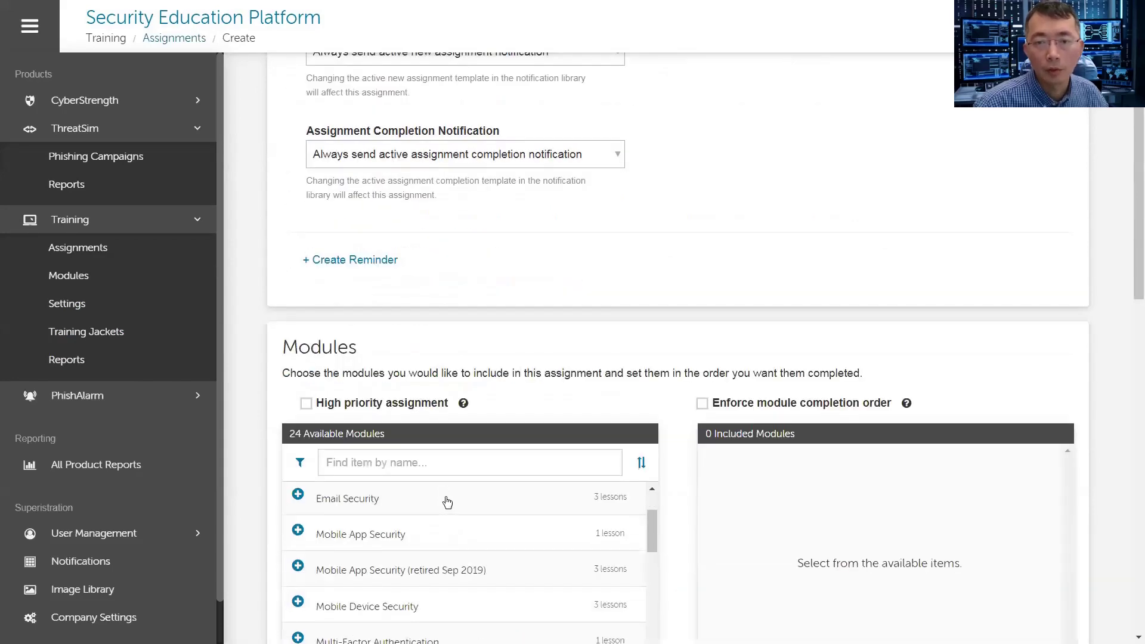
scroll(666, 526, down, 3)
scroll(665, 522, down, 3)
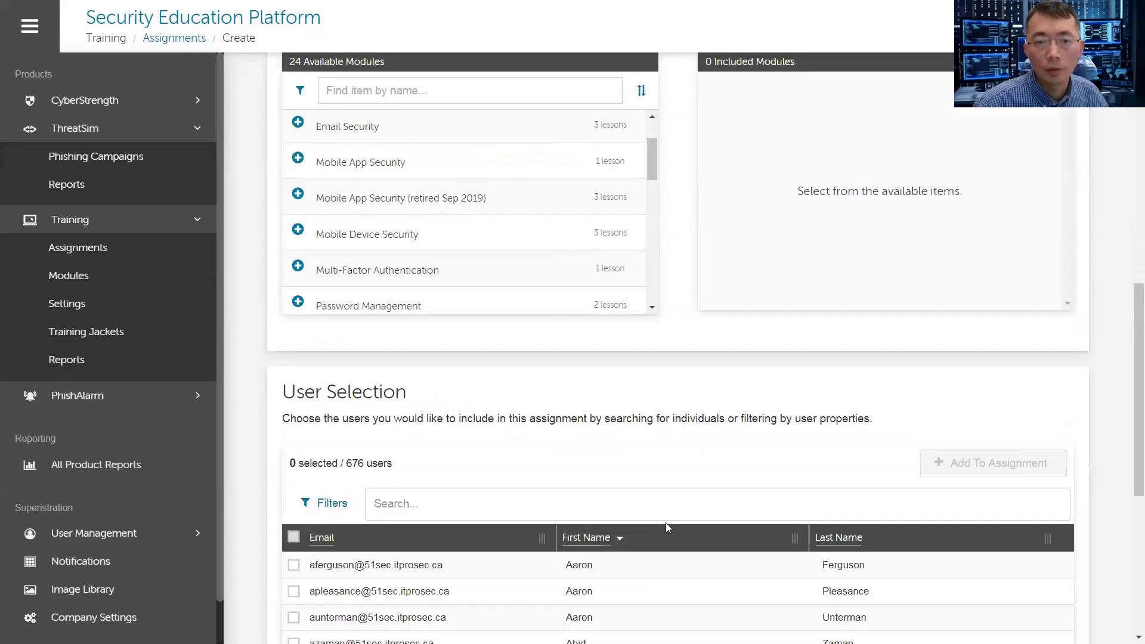
scroll(665, 523, up, 3)
scroll(667, 524, down, 1)
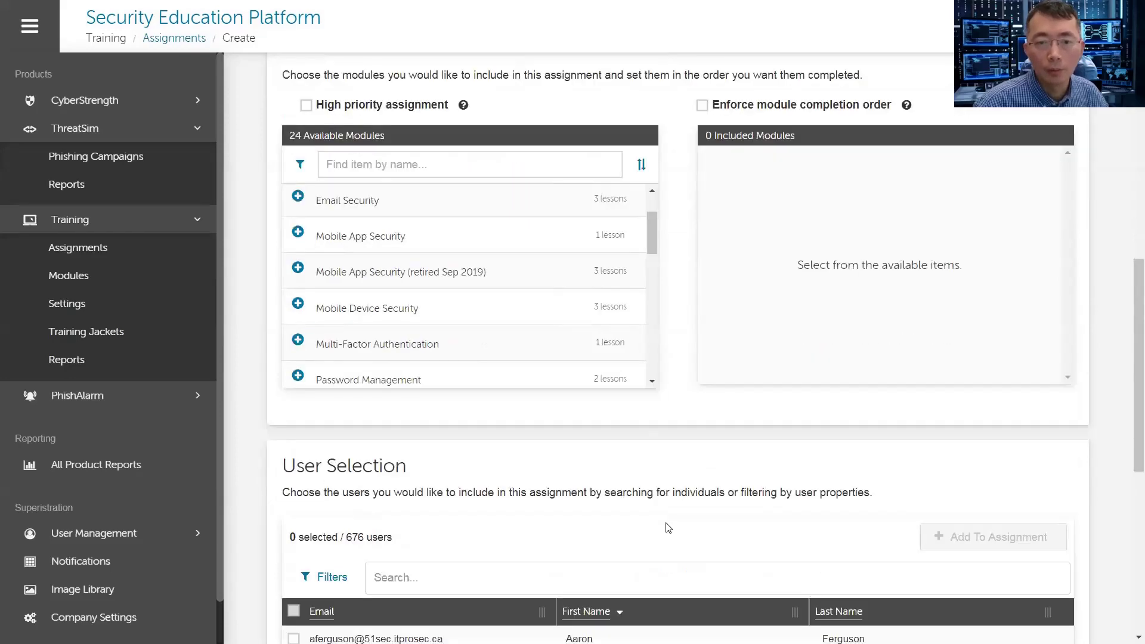
scroll(665, 524, down, 2)
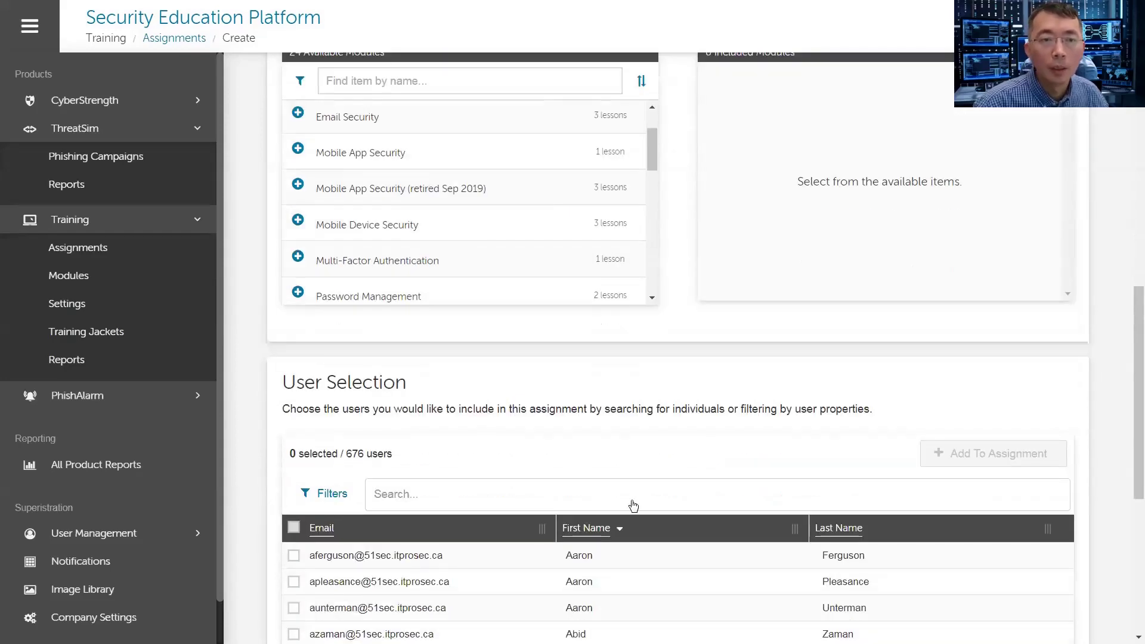
scroll(633, 505, up, 2)
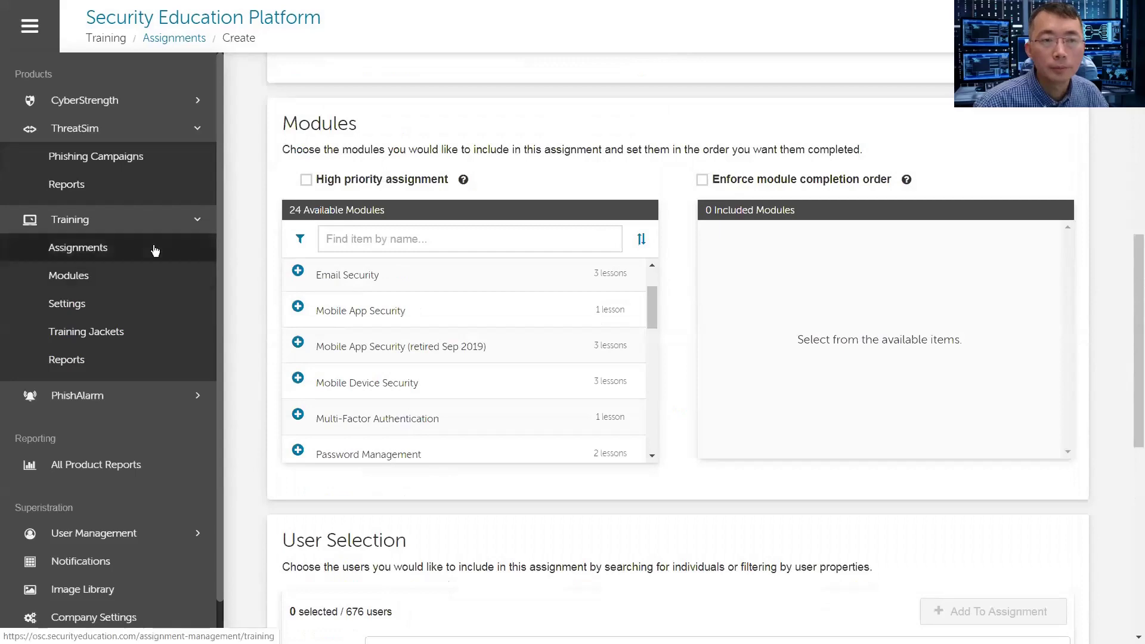
- View Training password settings and the Front Training Jacket, then open Training Reports
click(137, 280)
click(132, 302)
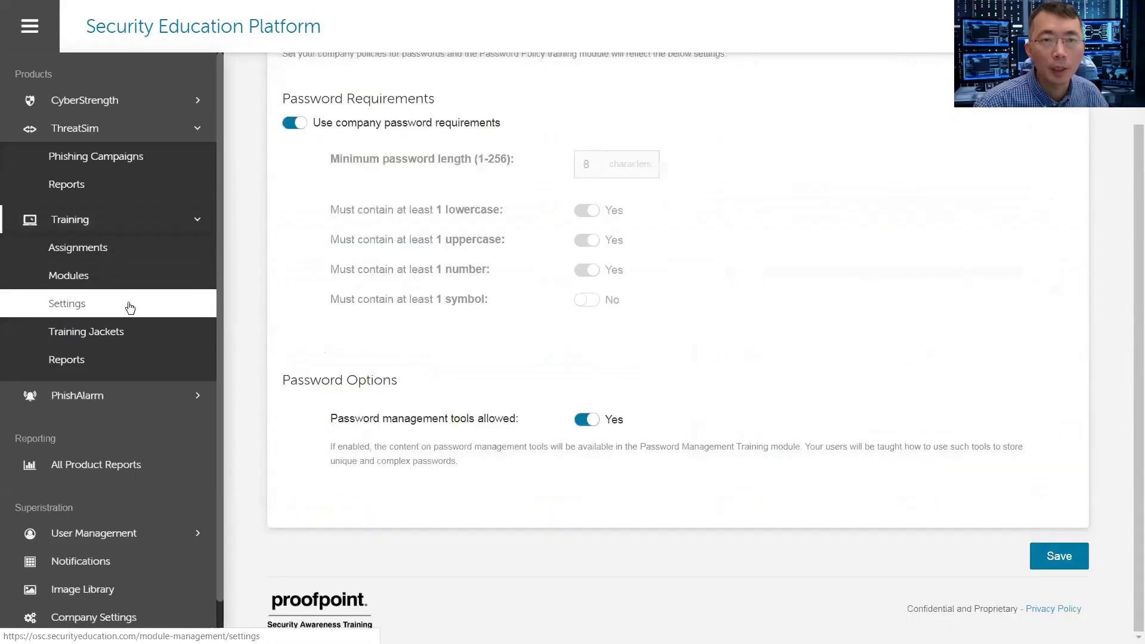
click(130, 338)
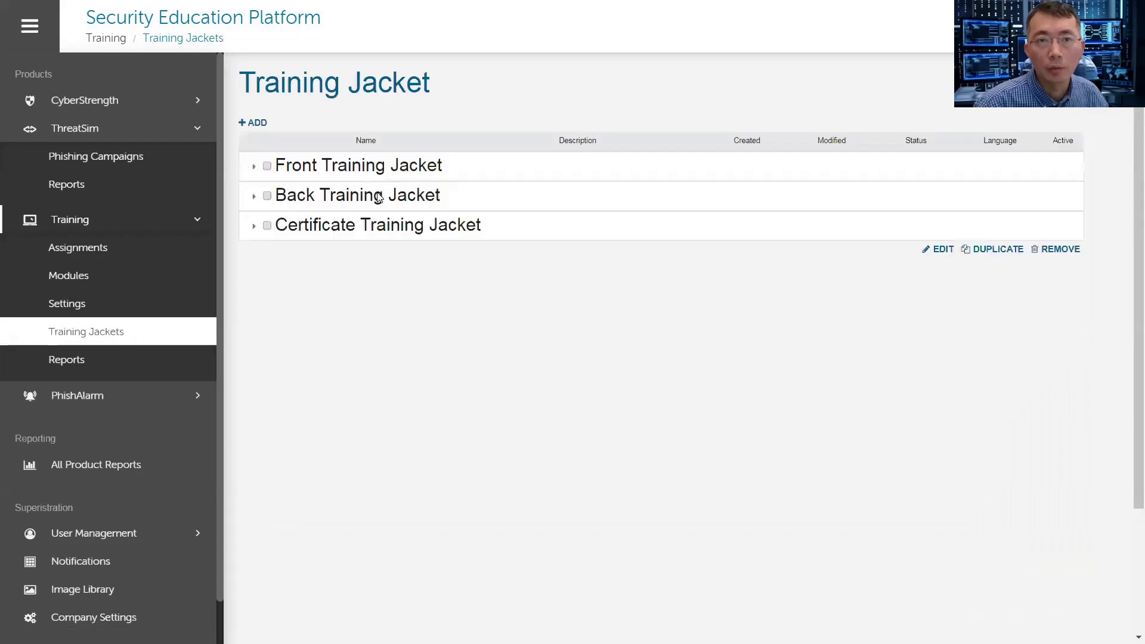
click(255, 167)
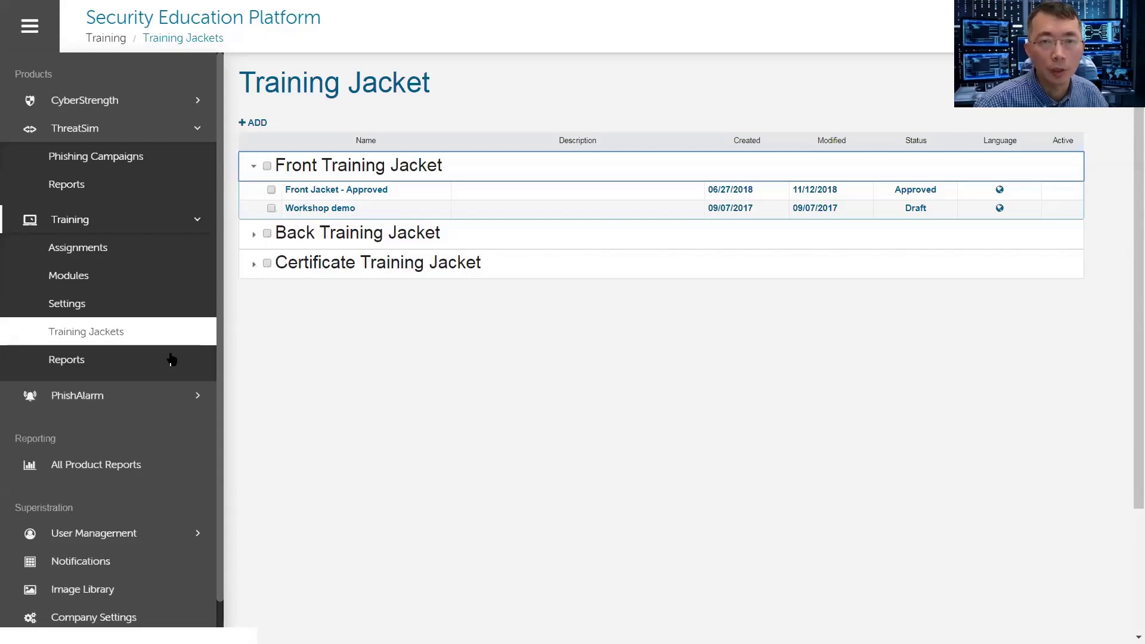
click(159, 369)
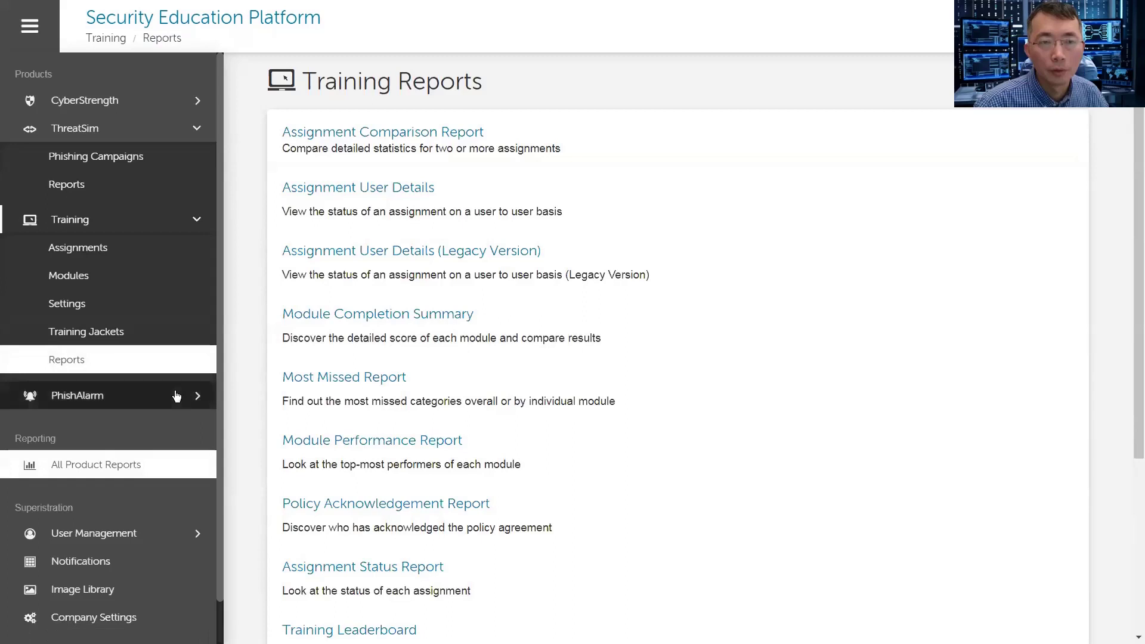
- Expand PhishAlarm, view its settings, and open the Outlook, Exchange and Gmail add-in install page
click(176, 396)
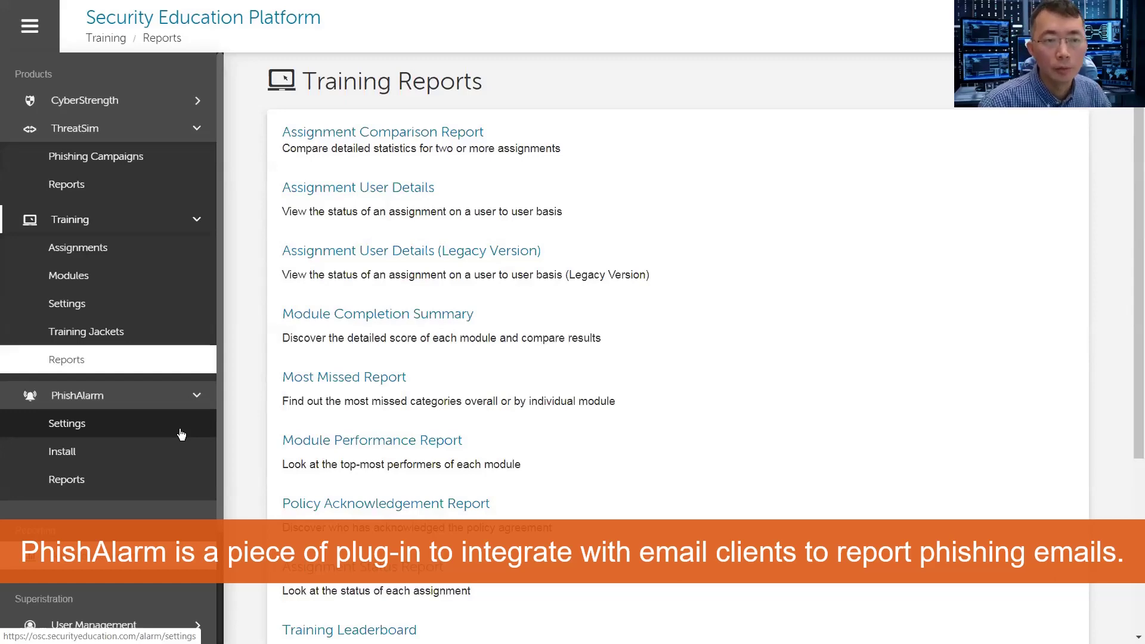
click(182, 434)
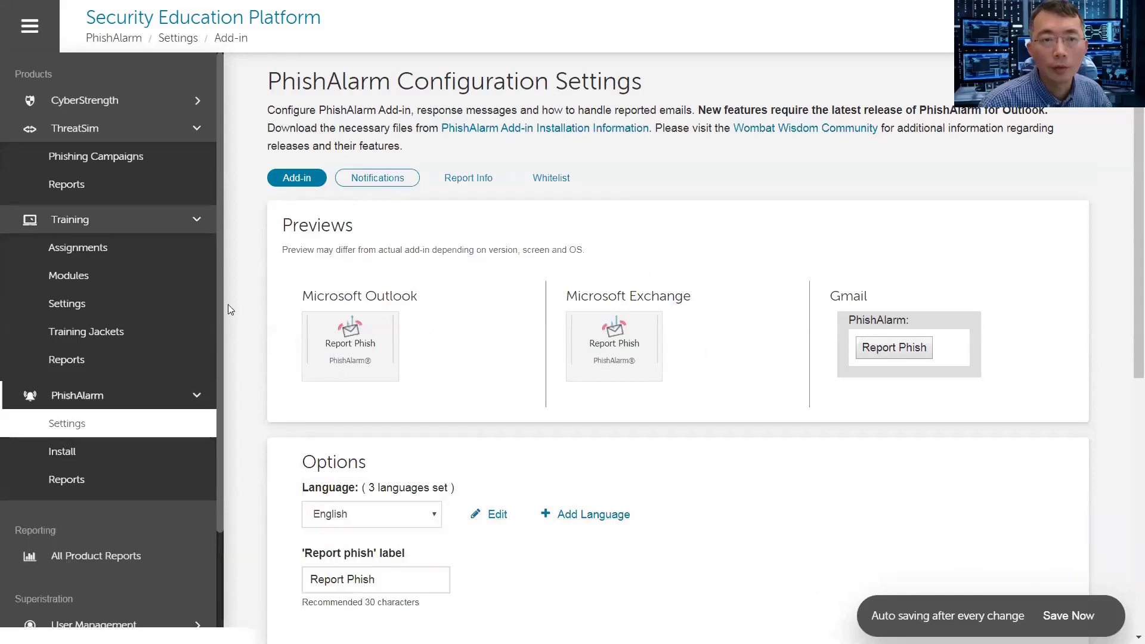
click(138, 460)
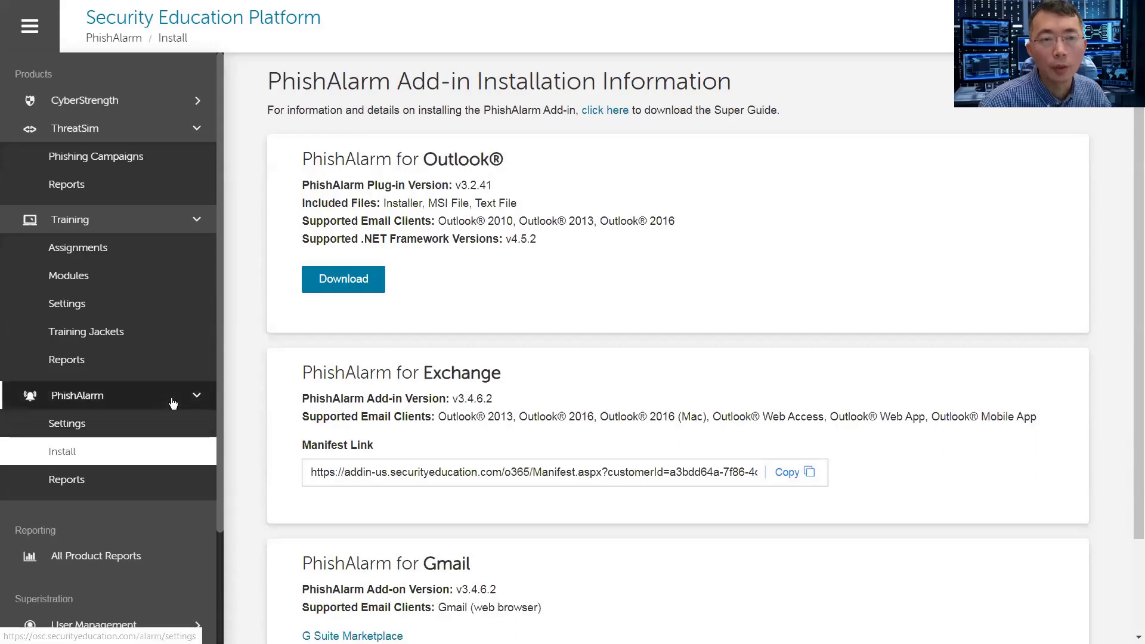
- Open the PhishAlarm Reported Emails report and scroll the sidebar toward Reporting
click(143, 136)
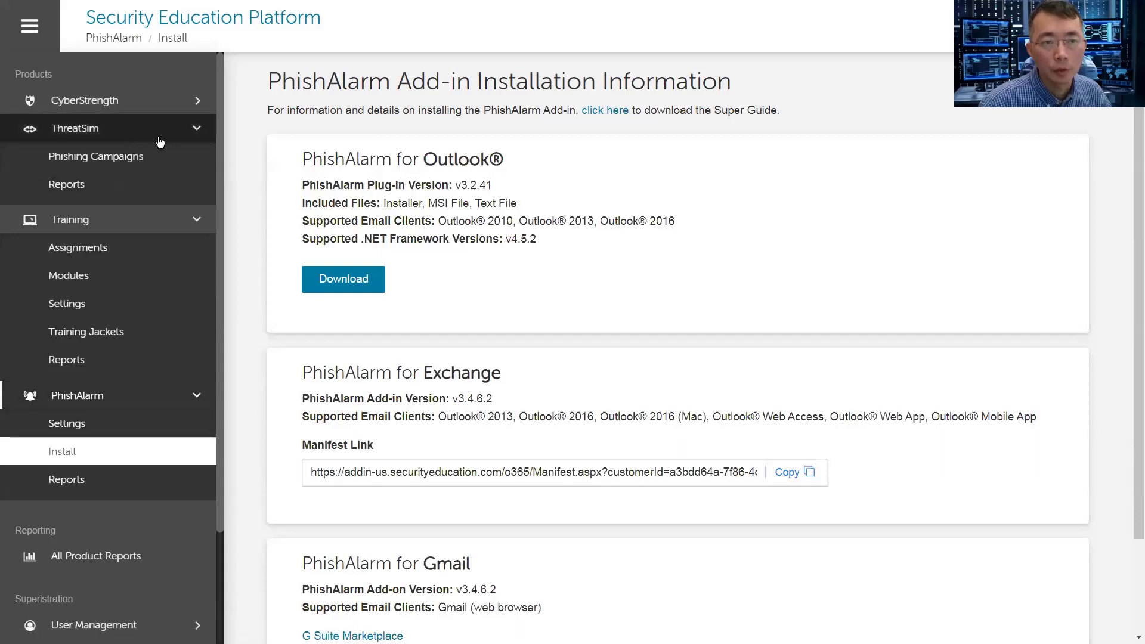
click(173, 472)
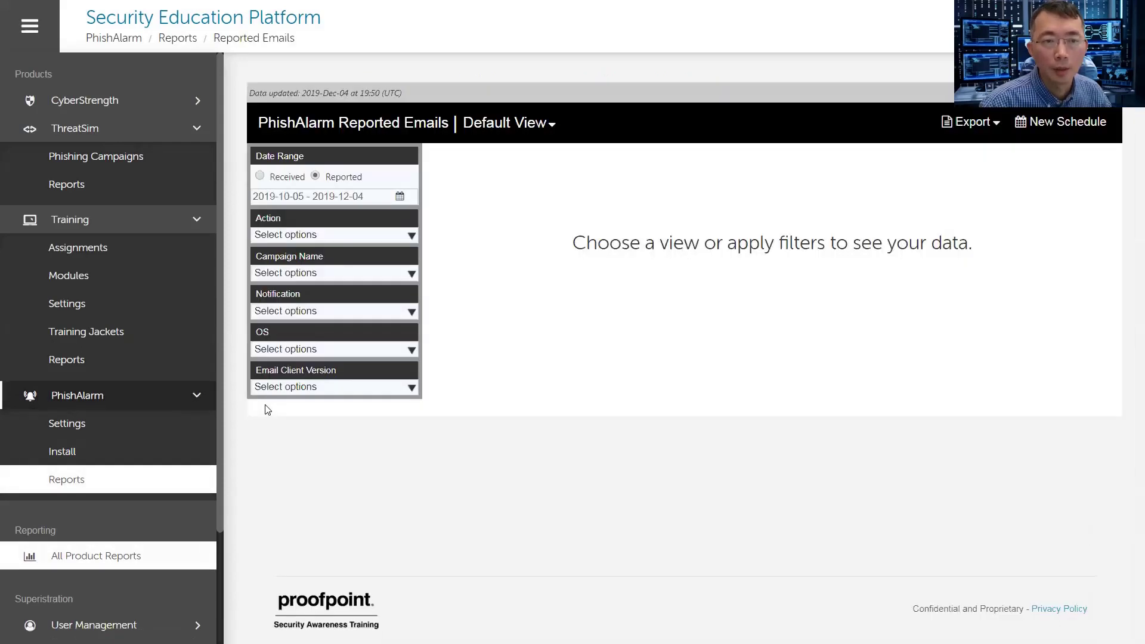
scroll(191, 488, down, 3)
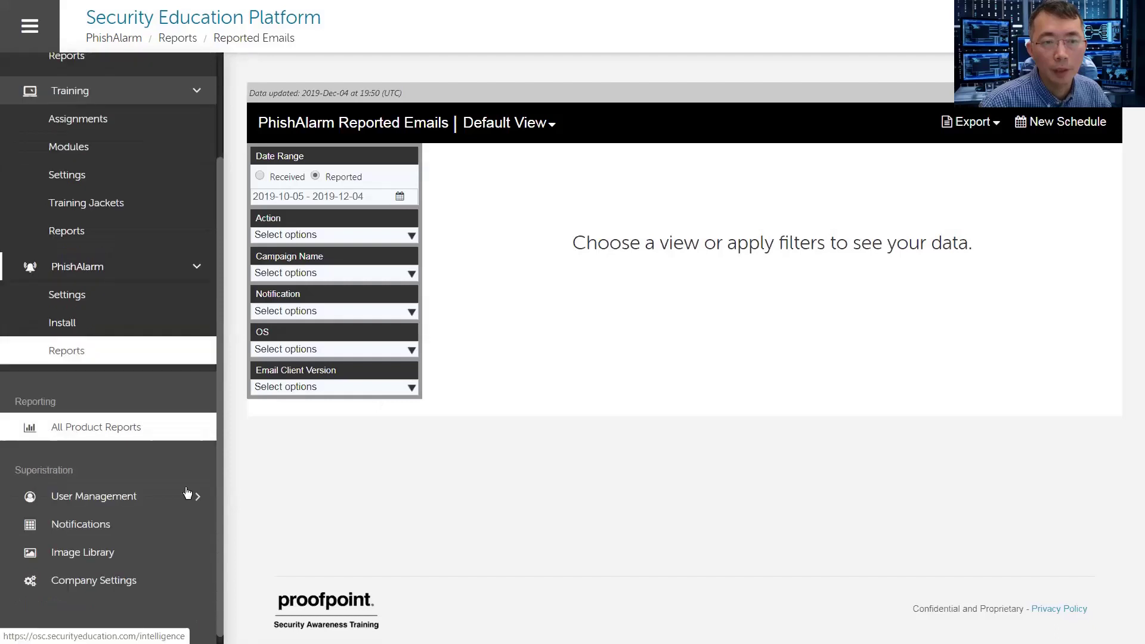
- Pass through All Product Reports and managed users to reach the Email Notifications list
click(124, 419)
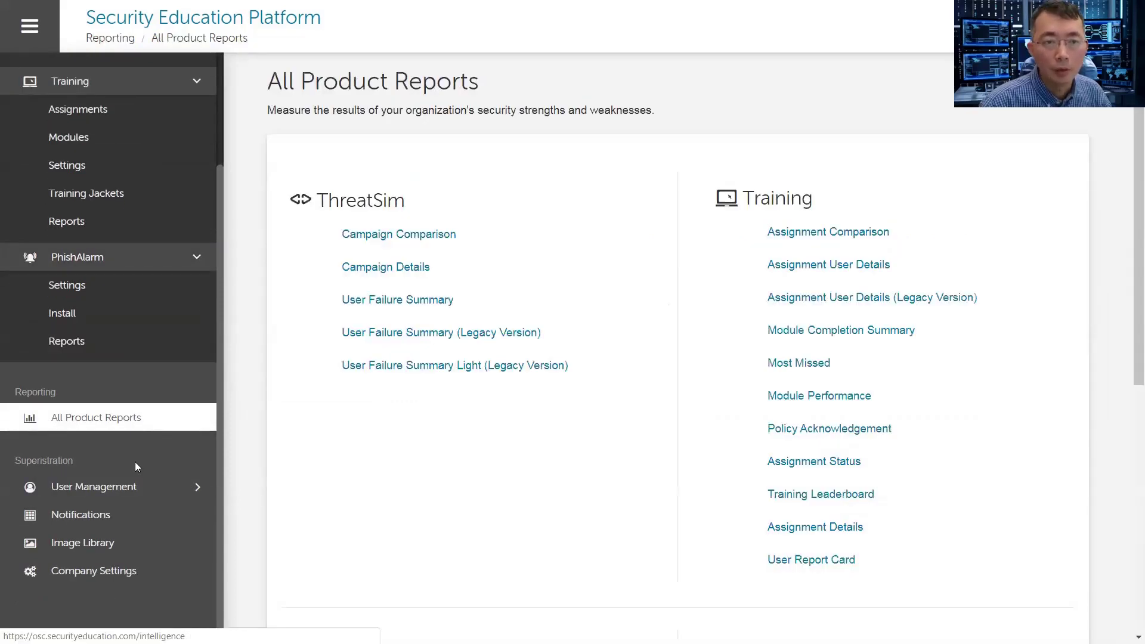
click(194, 486)
click(148, 513)
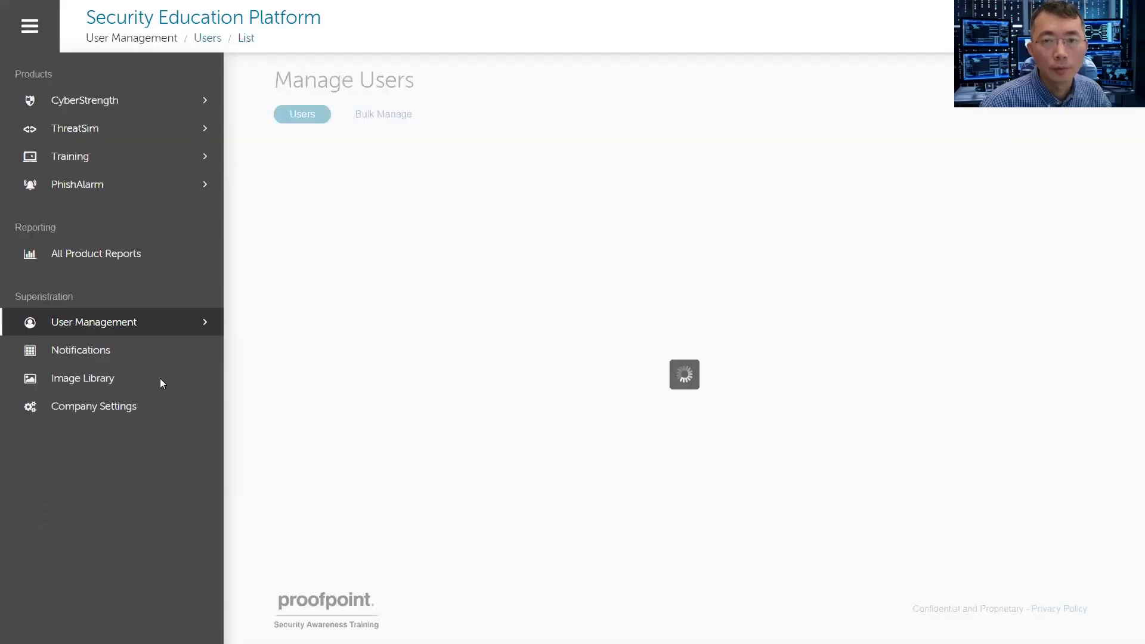
click(150, 358)
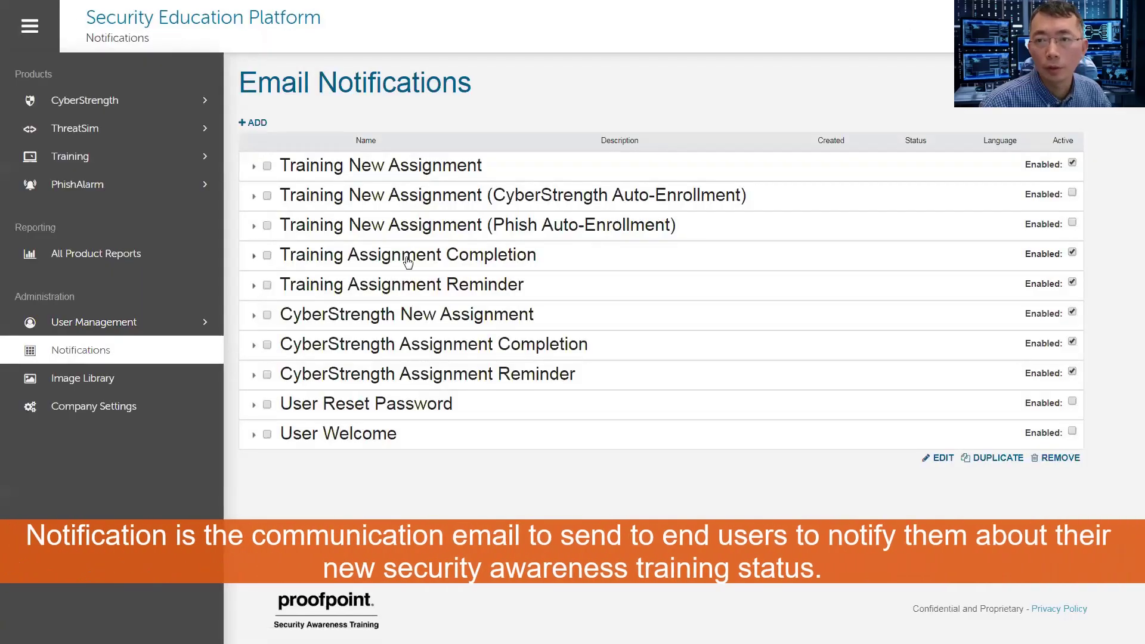
- Expand the Training New Assignment, Completion, Reminder and CyberStrength New Assignment notification templates
click(253, 166)
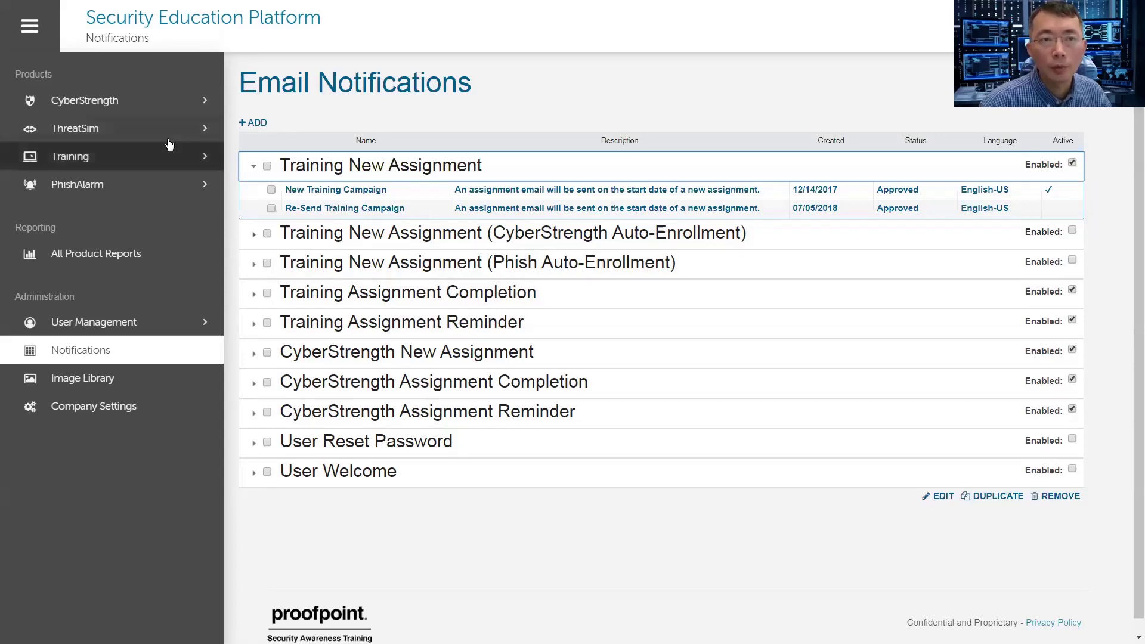
click(102, 101)
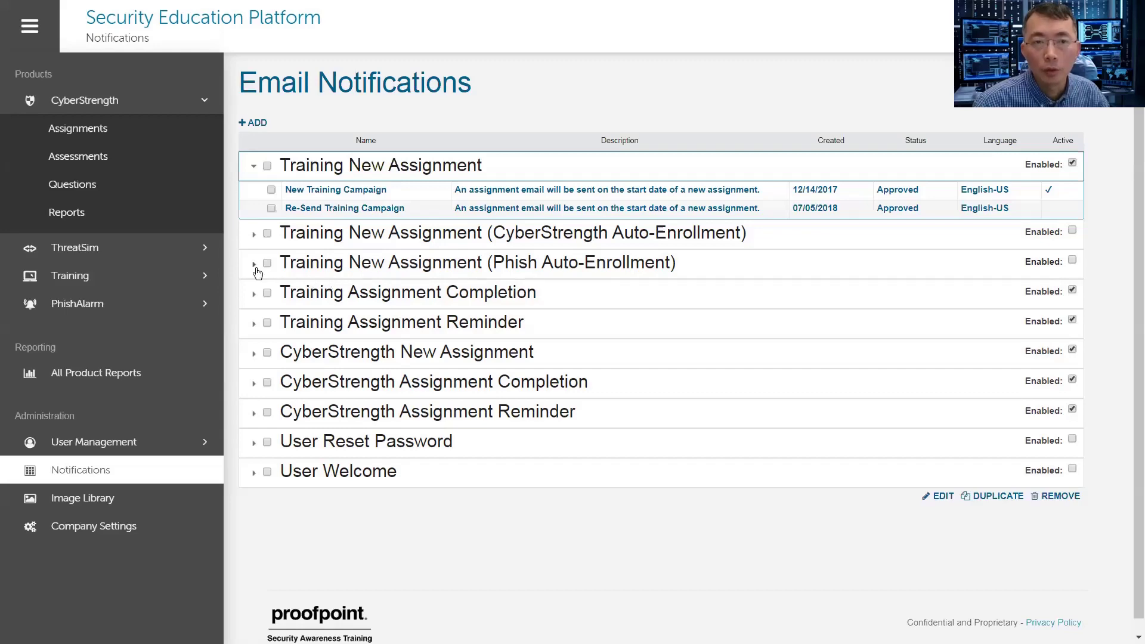
click(384, 293)
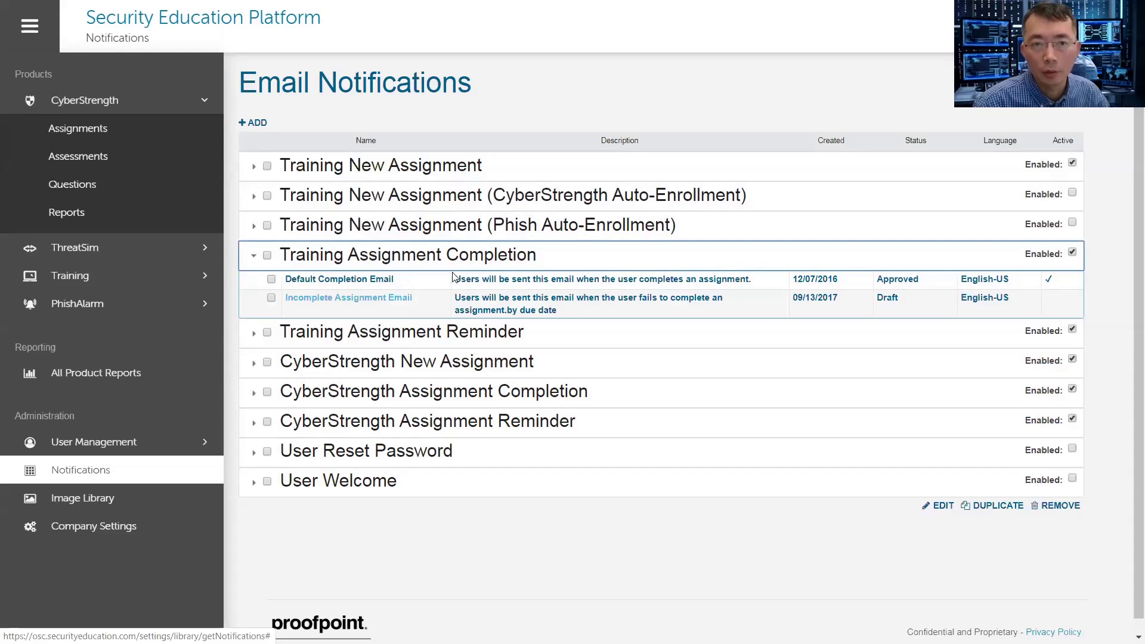
click(393, 335)
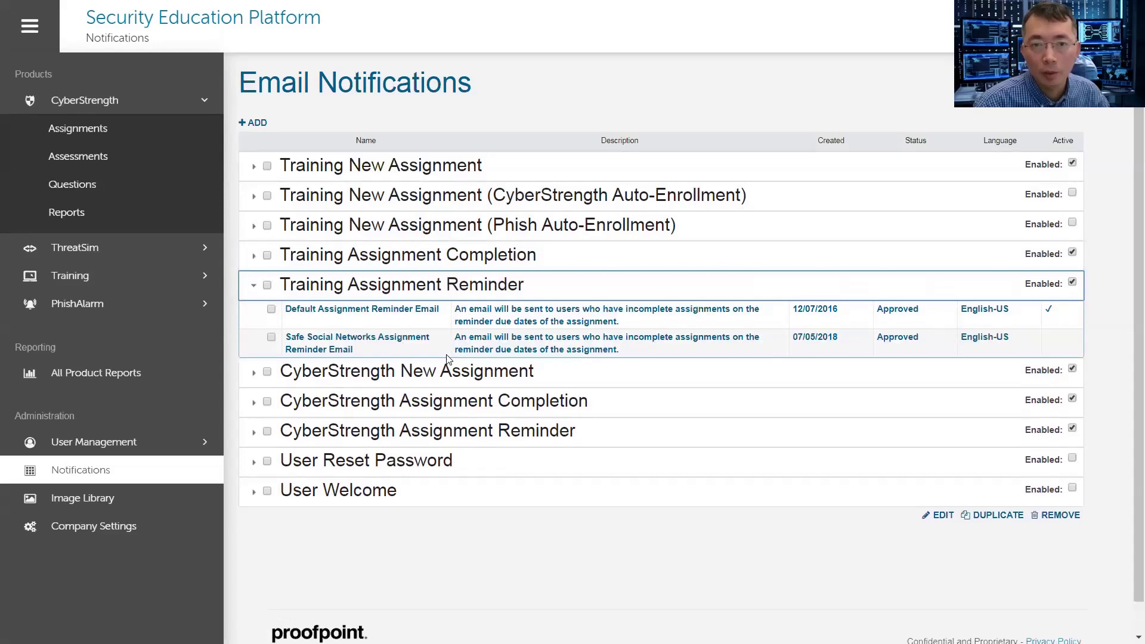
click(464, 382)
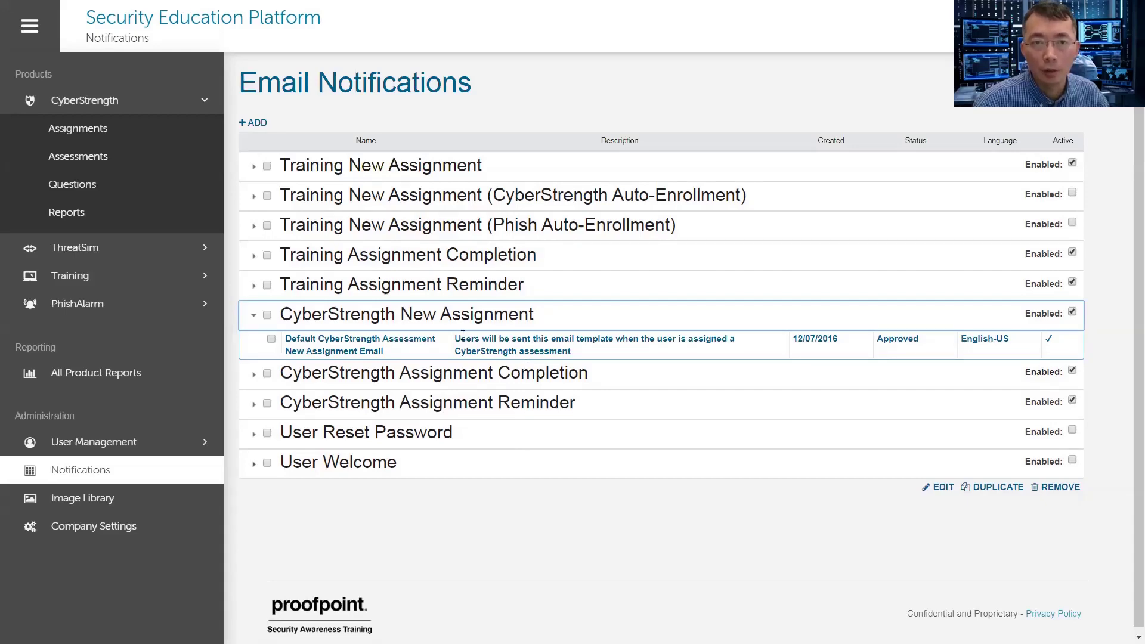
- Revisit the Training New Assignment templates and email, then sign out of the platform
click(473, 168)
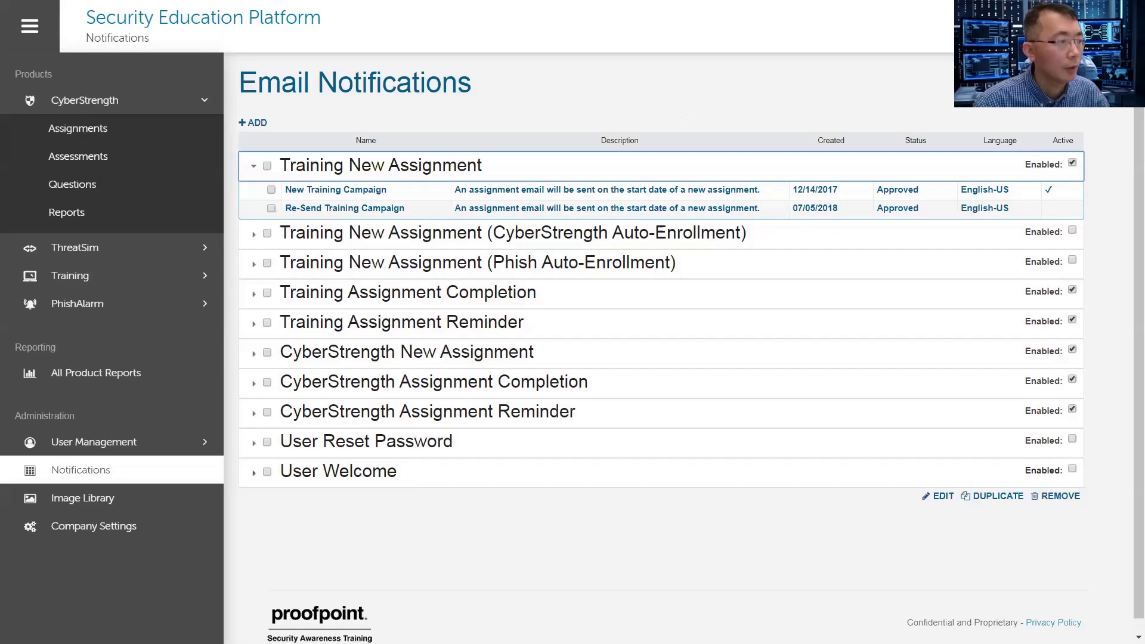
key(alt+Tab)
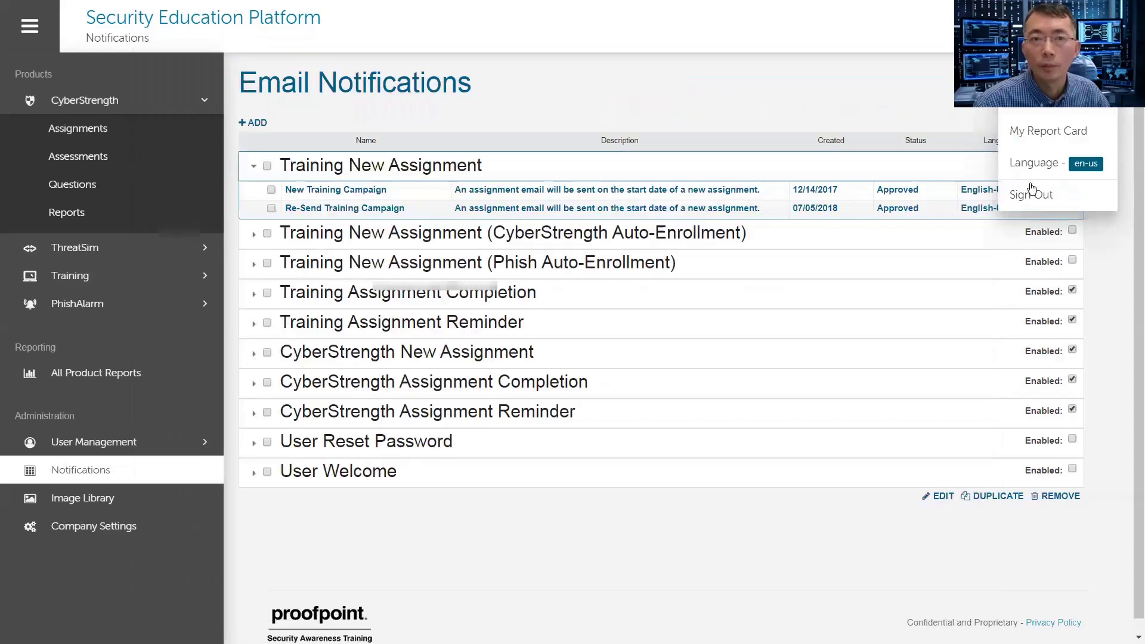
click(1031, 188)
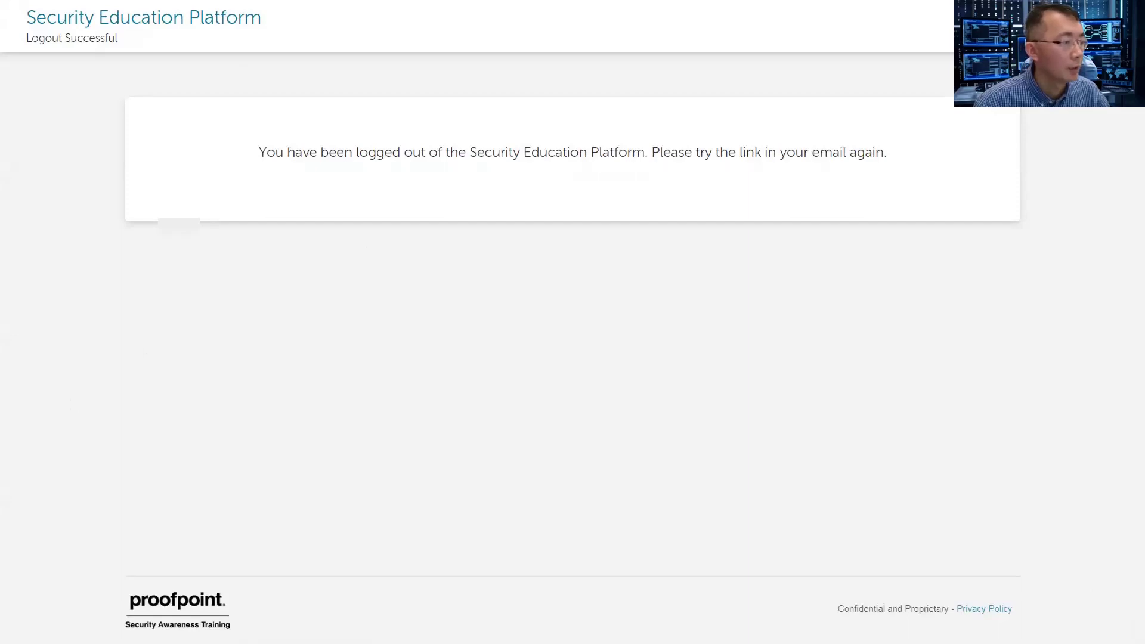
- Open the Password Management module from the securityeducation.com link in the Outlook assignment email
key(alt+Tab)
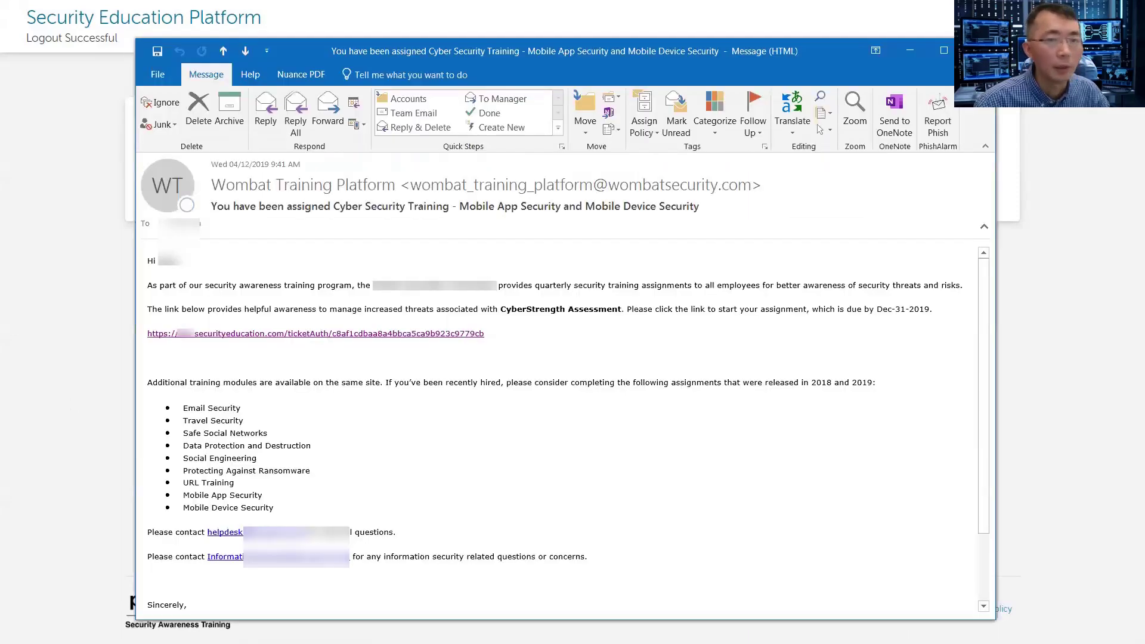
click(441, 335)
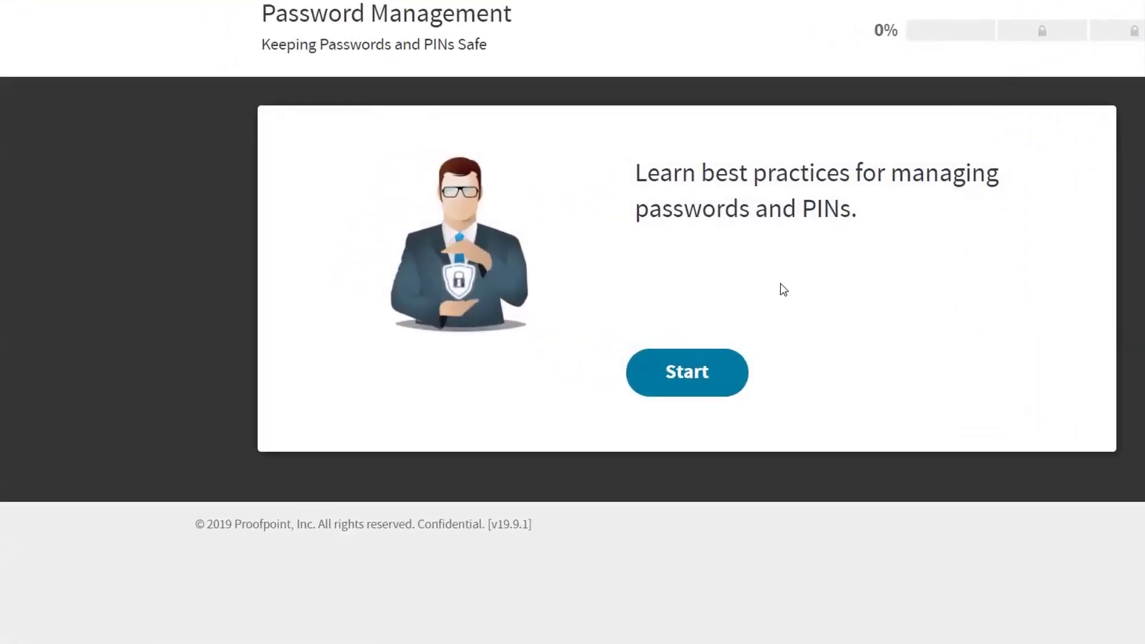
- Start the Password Management module and its introduction, expanding the Read More text on reusing passwords
click(666, 364)
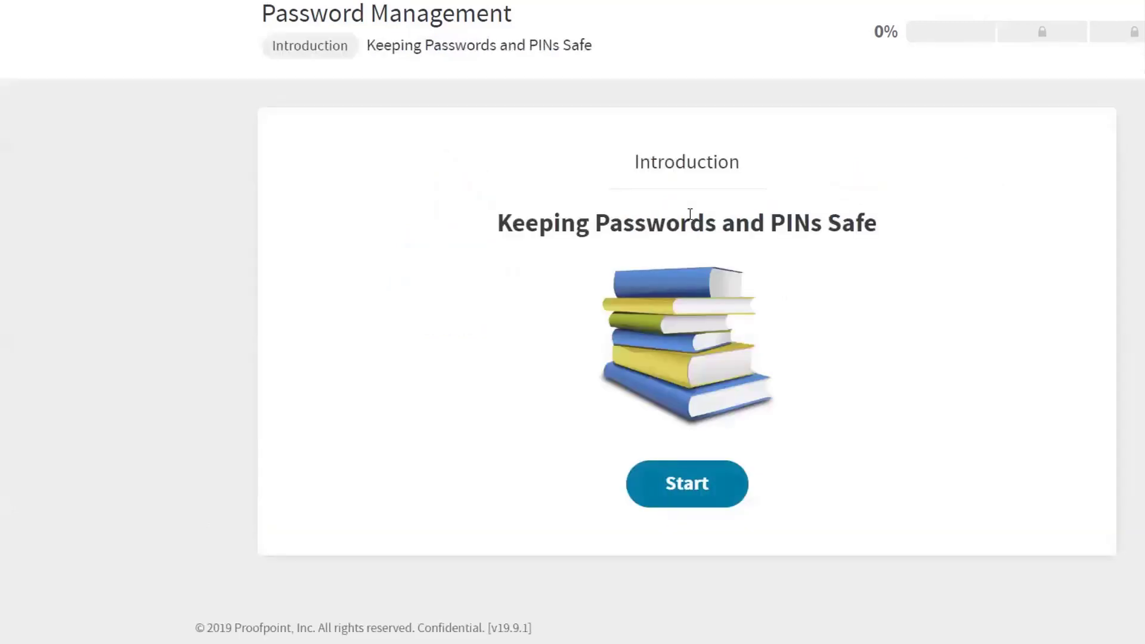
click(679, 471)
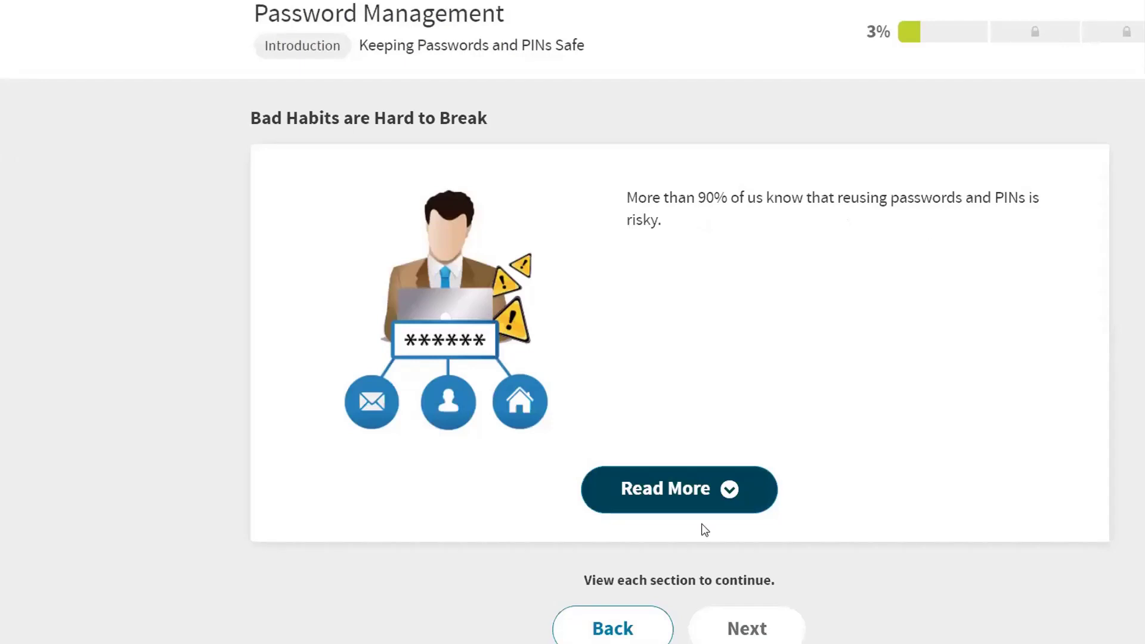
click(705, 491)
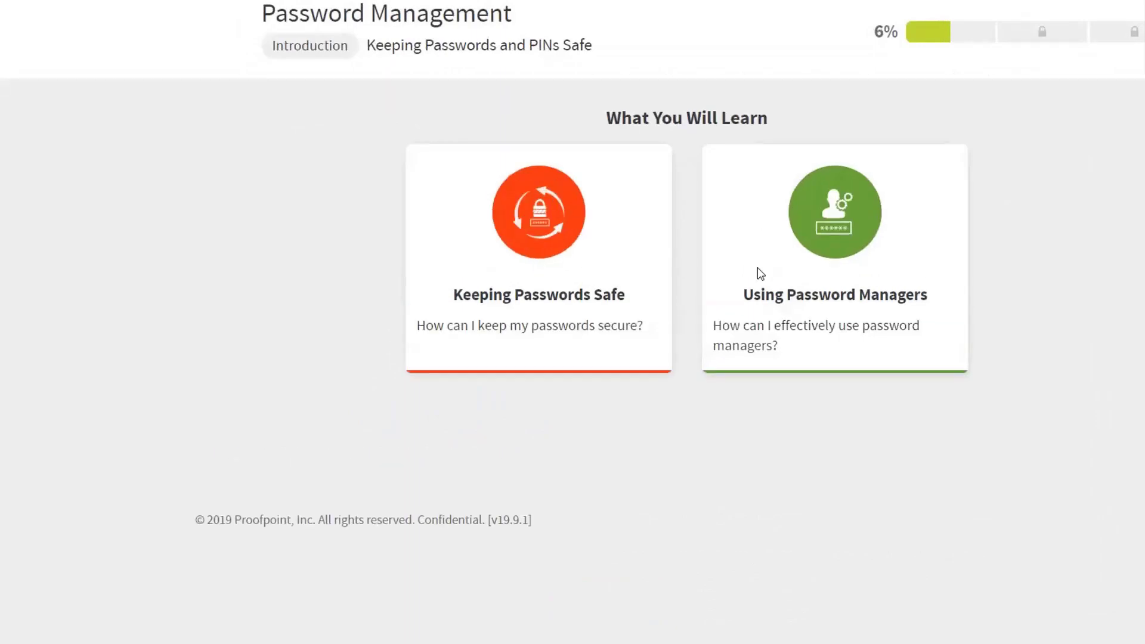
- Start Lesson 1, view the reused-passwords real-life example, and reach the Protect Passwords and PINs page
click(754, 424)
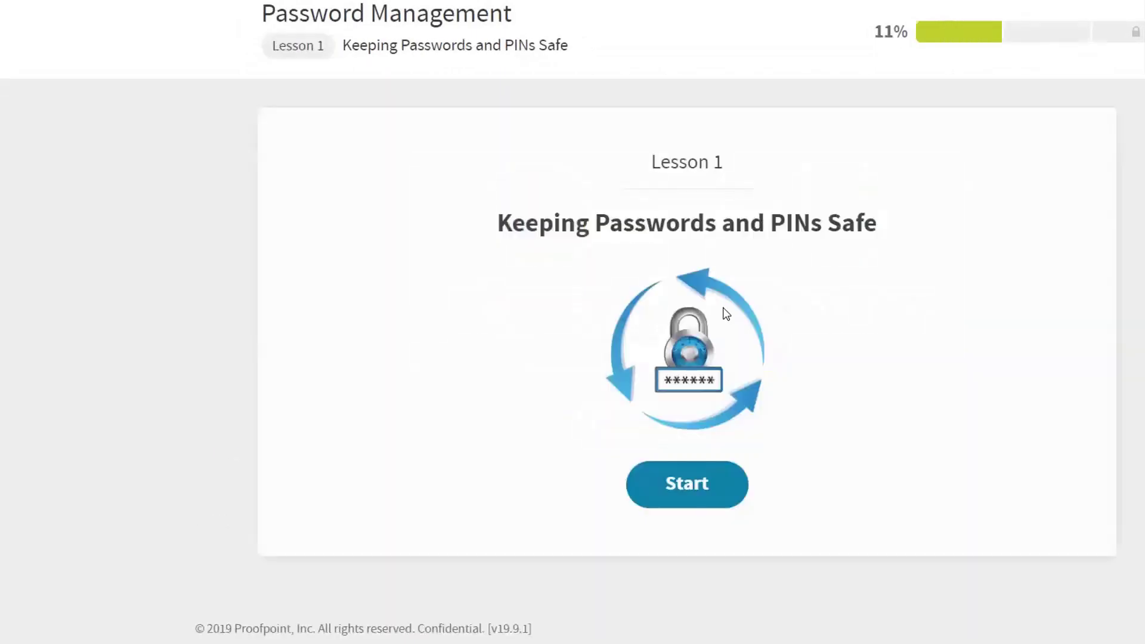
click(656, 481)
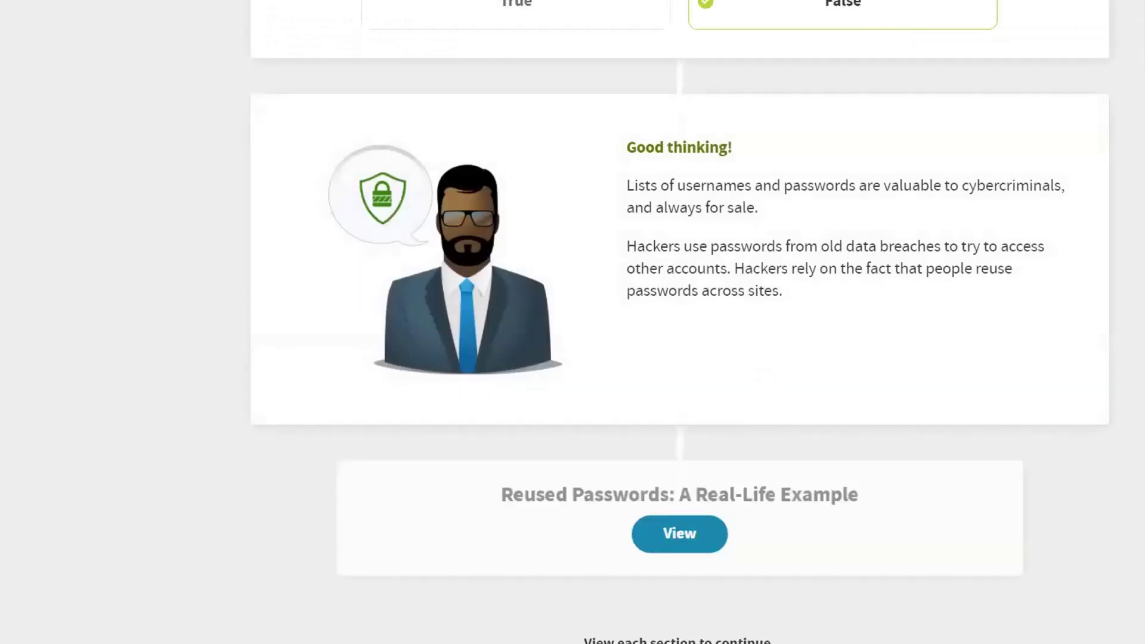
click(709, 538)
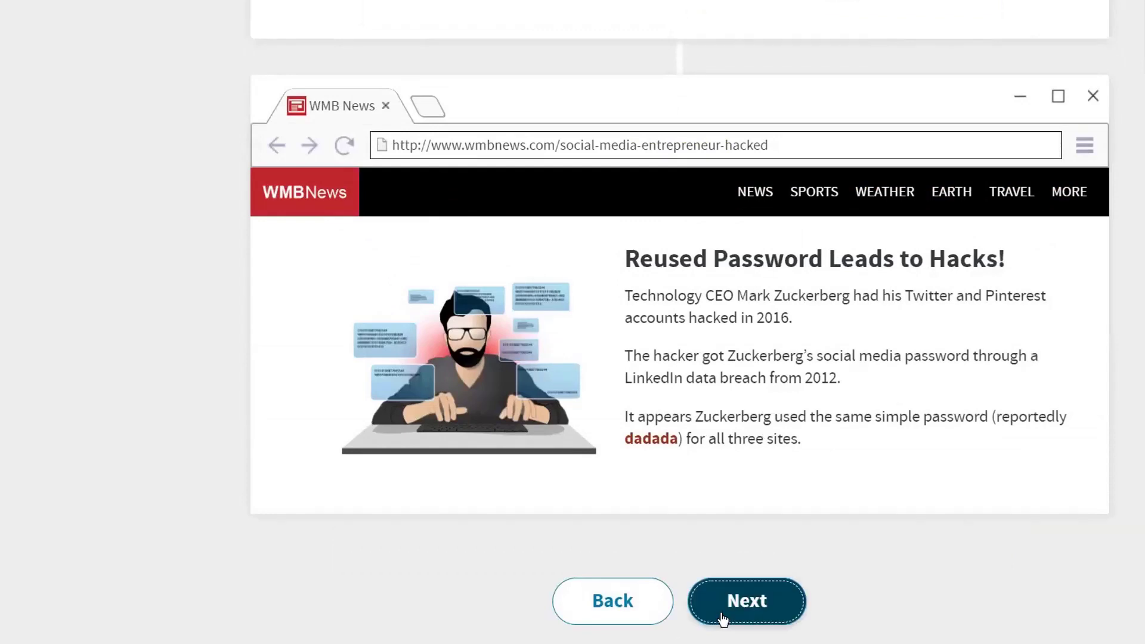
click(722, 617)
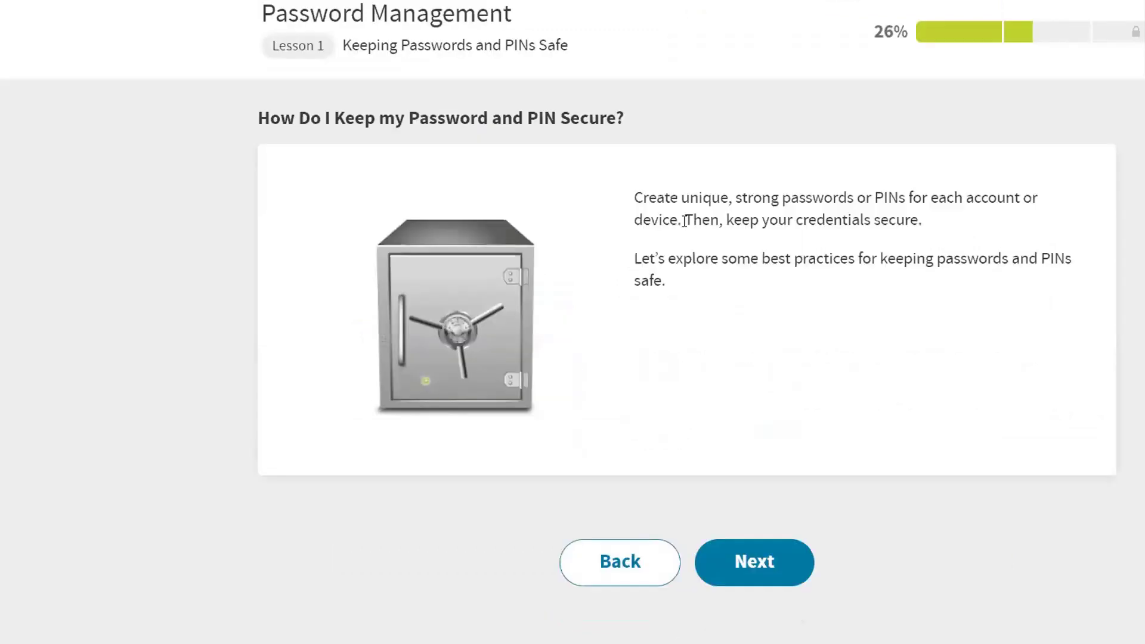
click(745, 563)
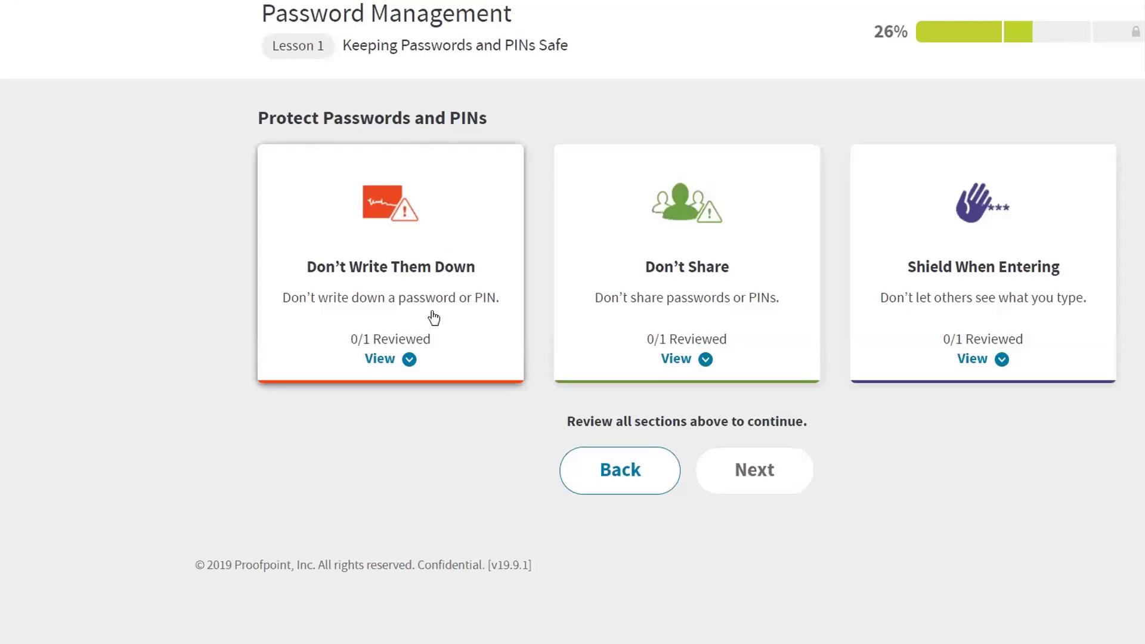
- Read the Don't Write Them Down, Don't Share and Shield When Entering tips, then continue
click(481, 318)
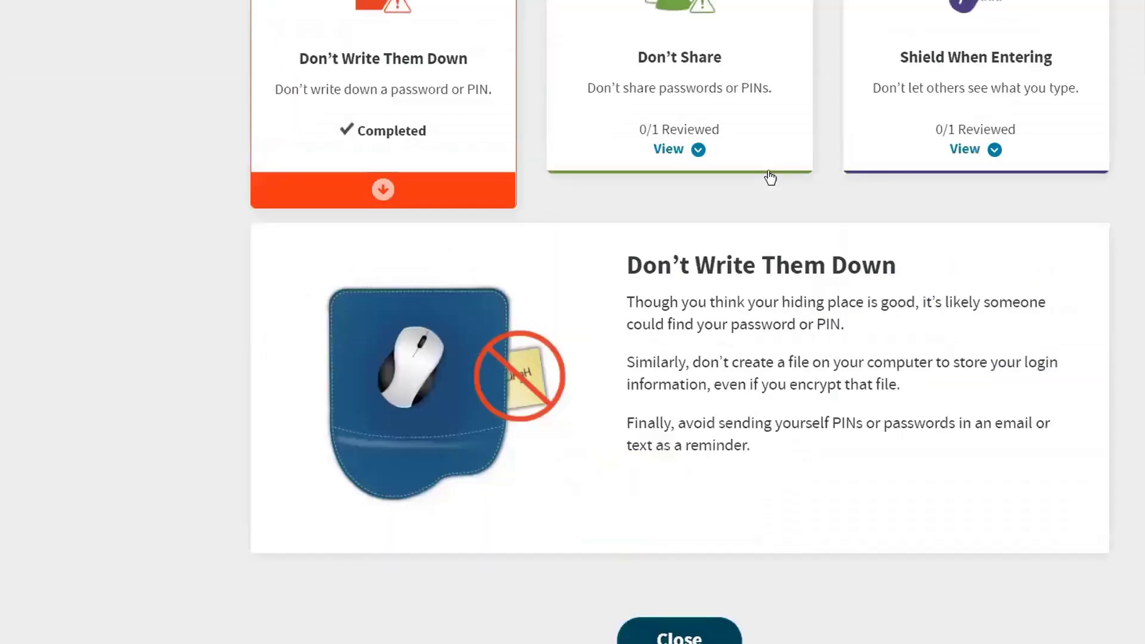
click(733, 114)
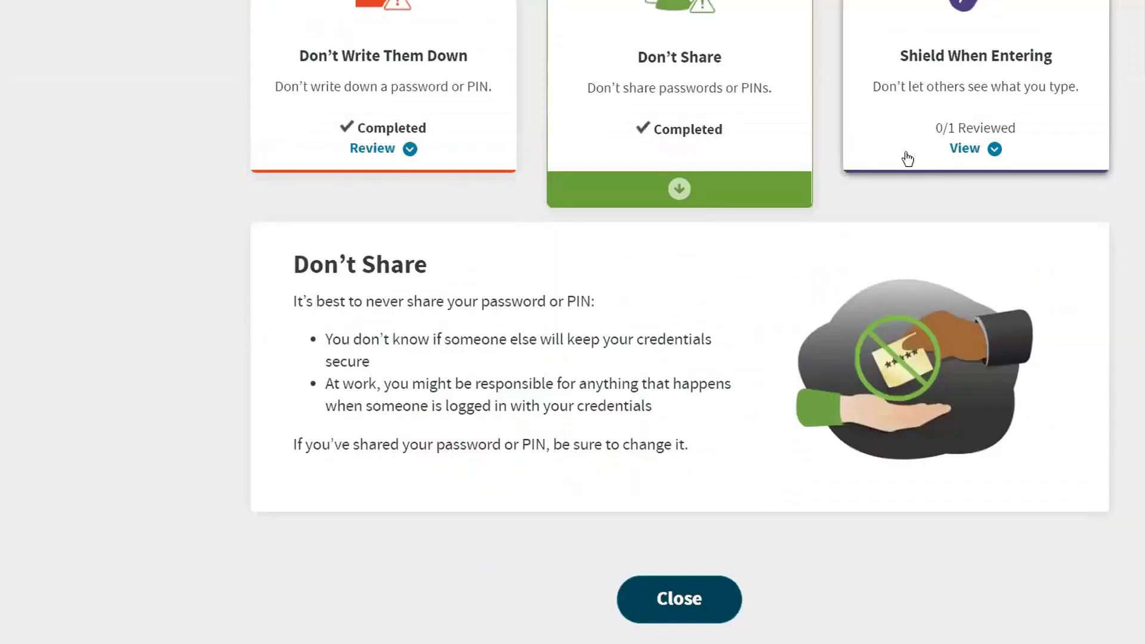
click(952, 124)
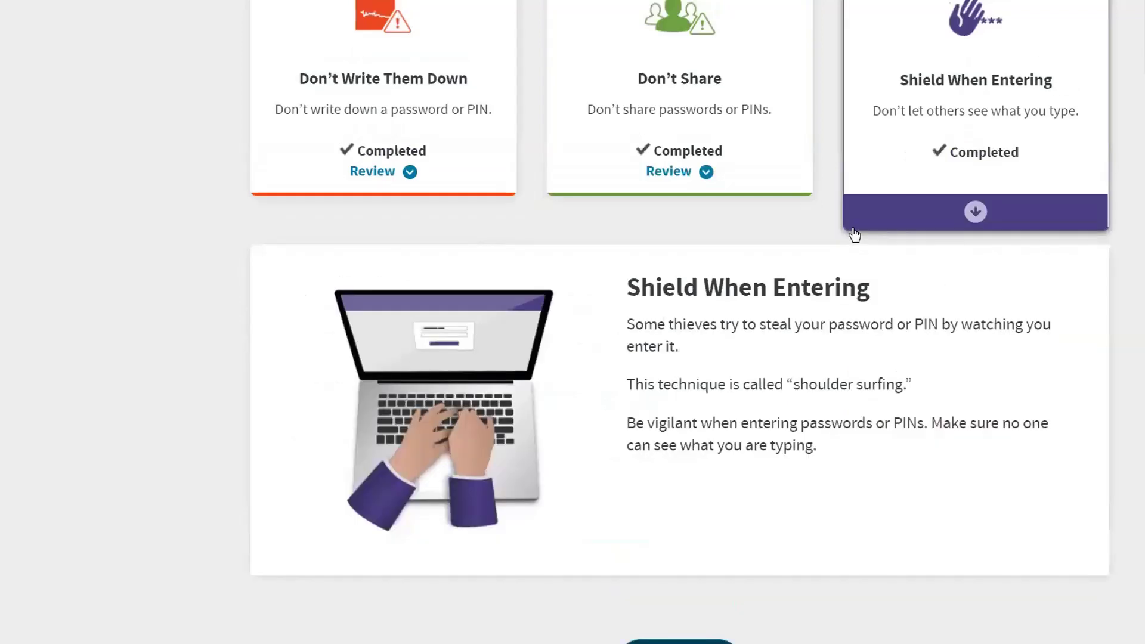
click(854, 230)
click(738, 473)
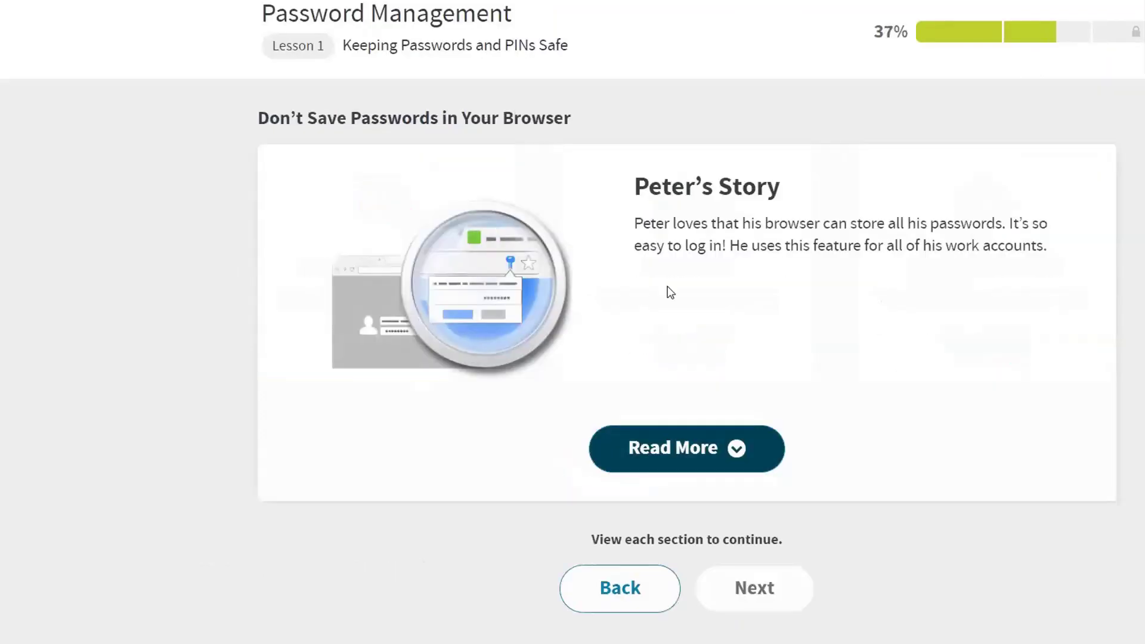
- Reveal Peter's story and takeaway, then move through the strategies and algorithm example pages
click(708, 448)
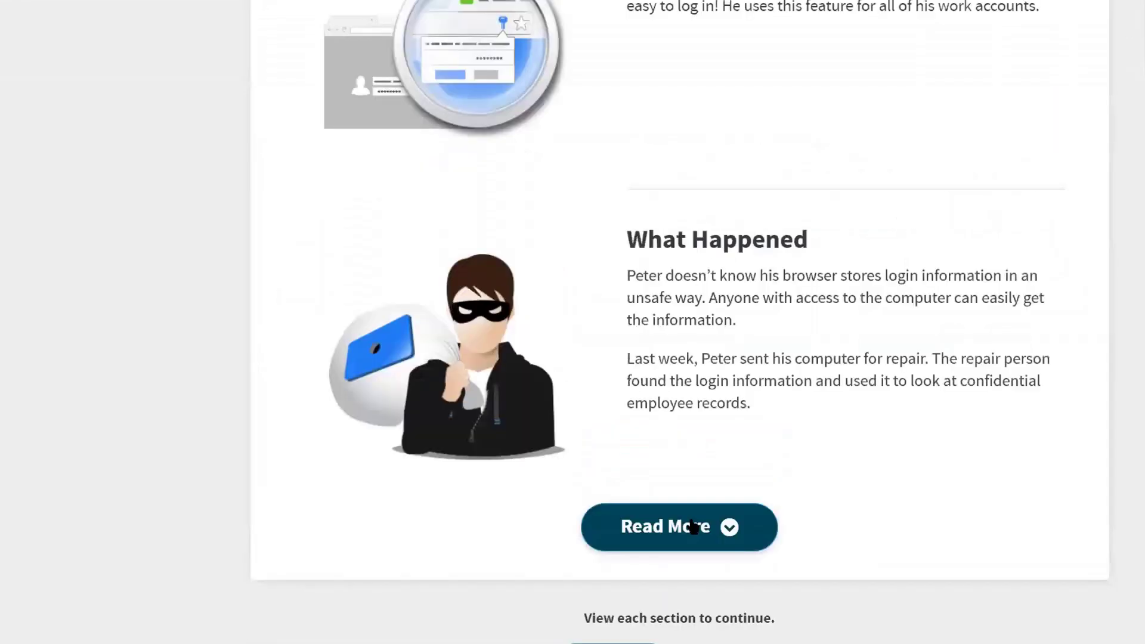
click(692, 526)
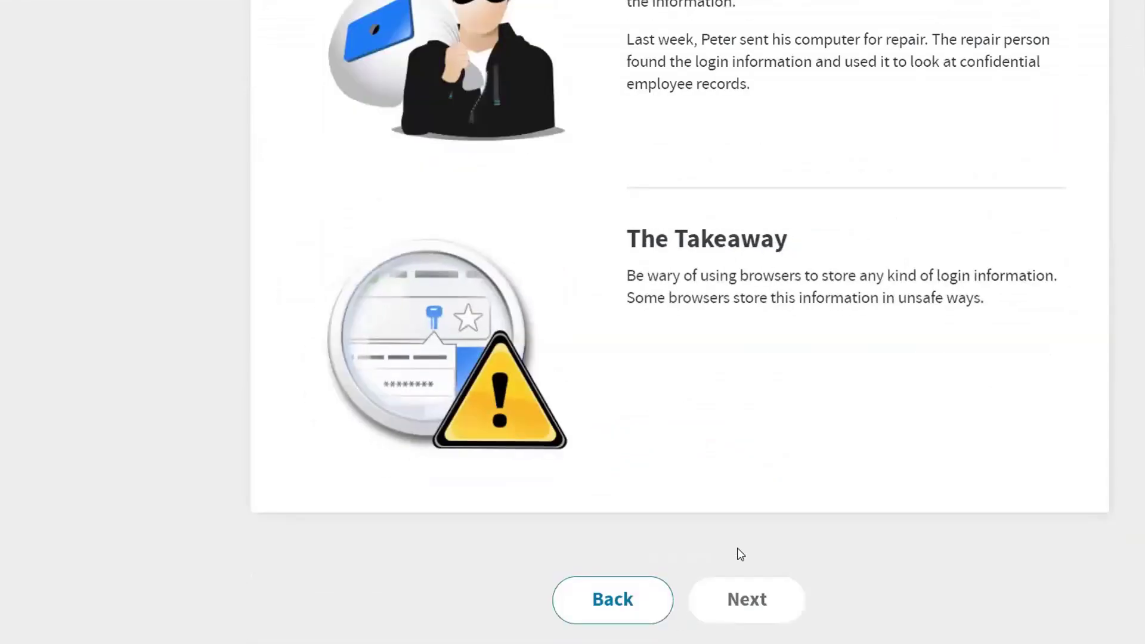
click(746, 598)
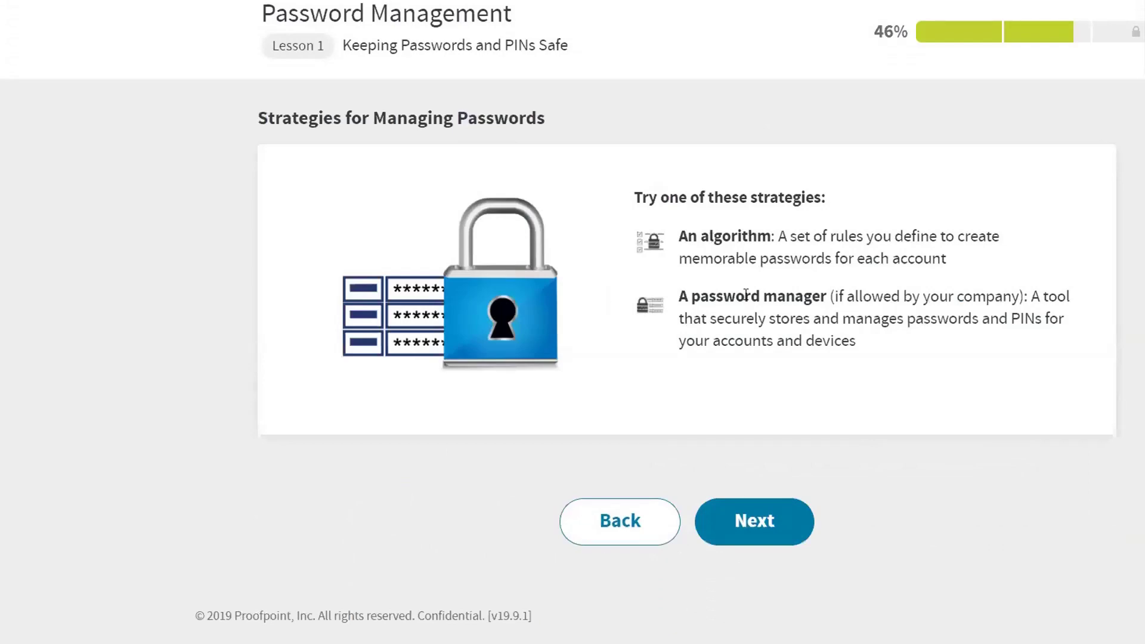
click(752, 510)
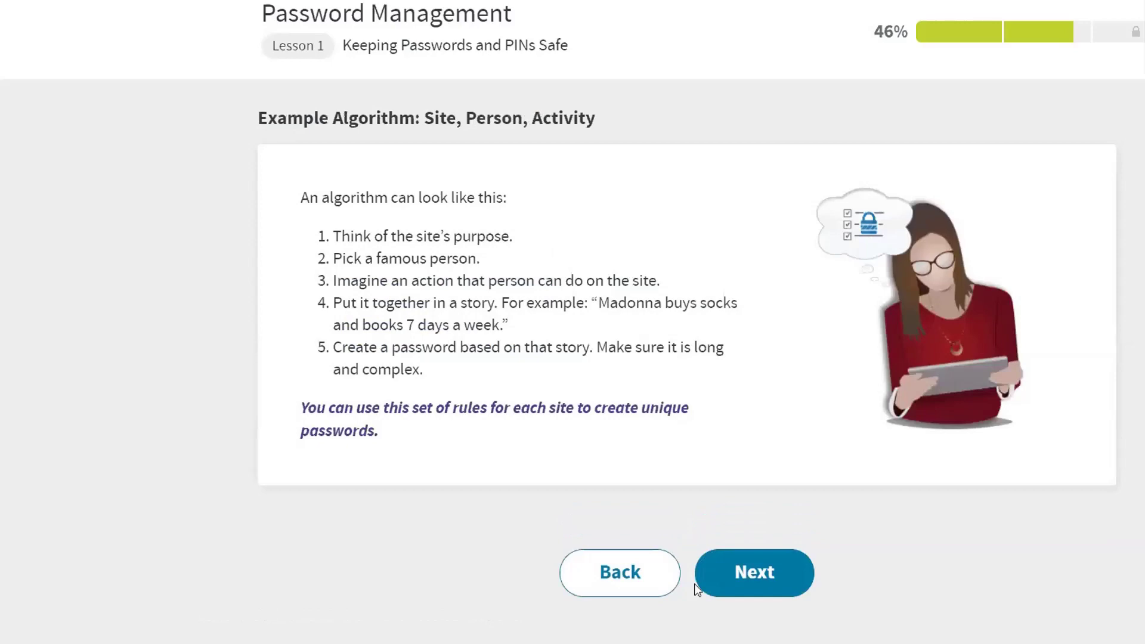
click(698, 583)
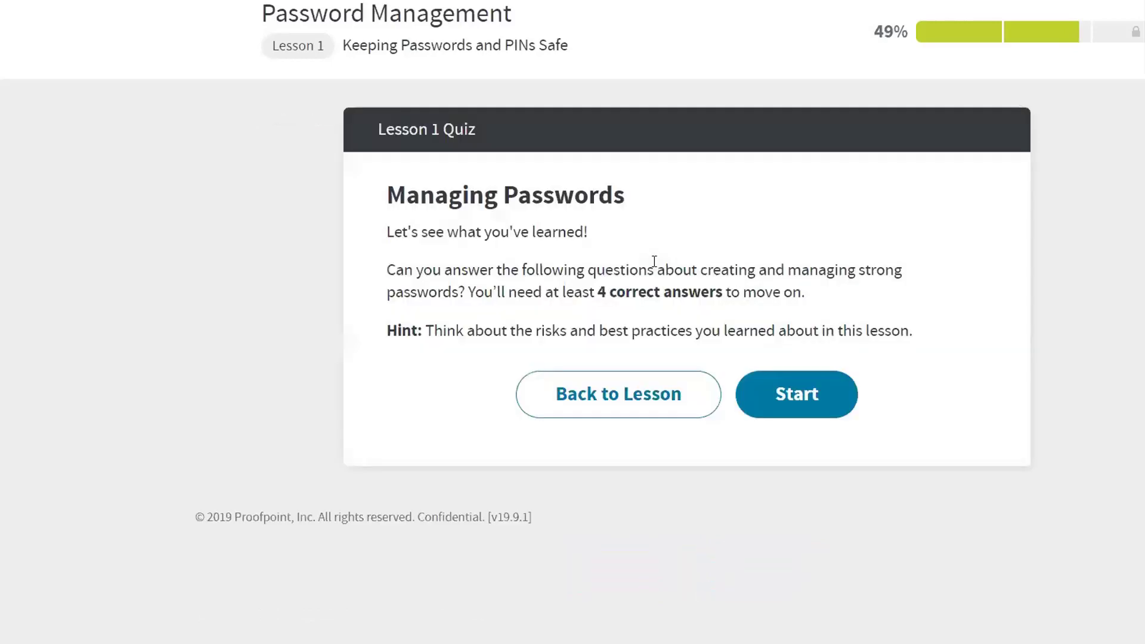
- Start the Lesson 1 quiz; answer Risky for the shared payroll login and All of the above
click(781, 404)
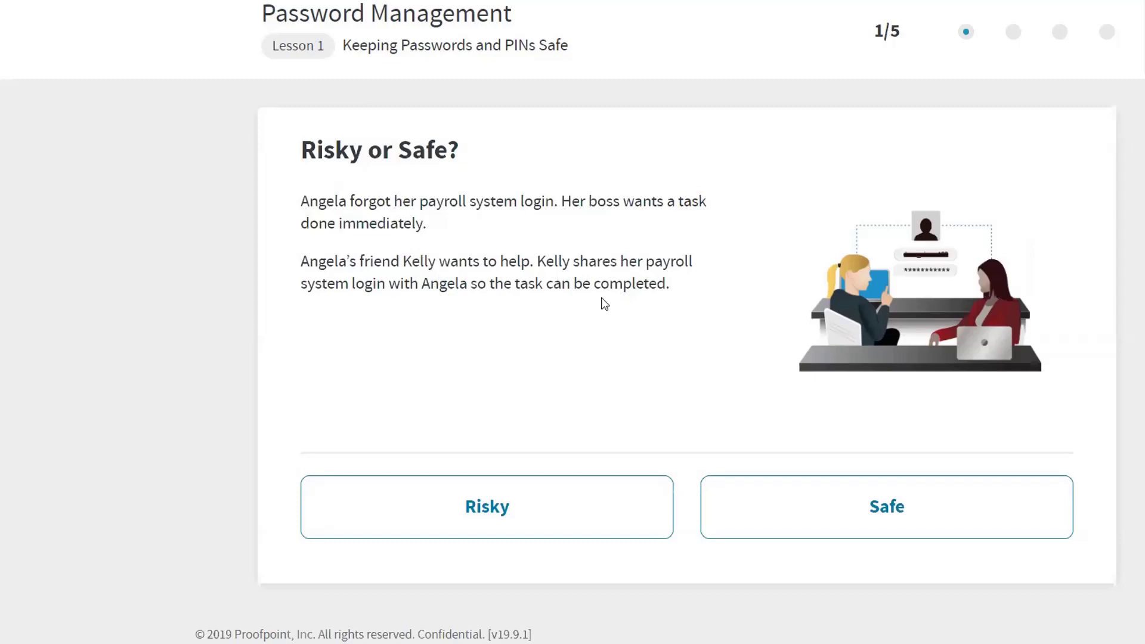
click(611, 482)
scroll(610, 463, down, 1)
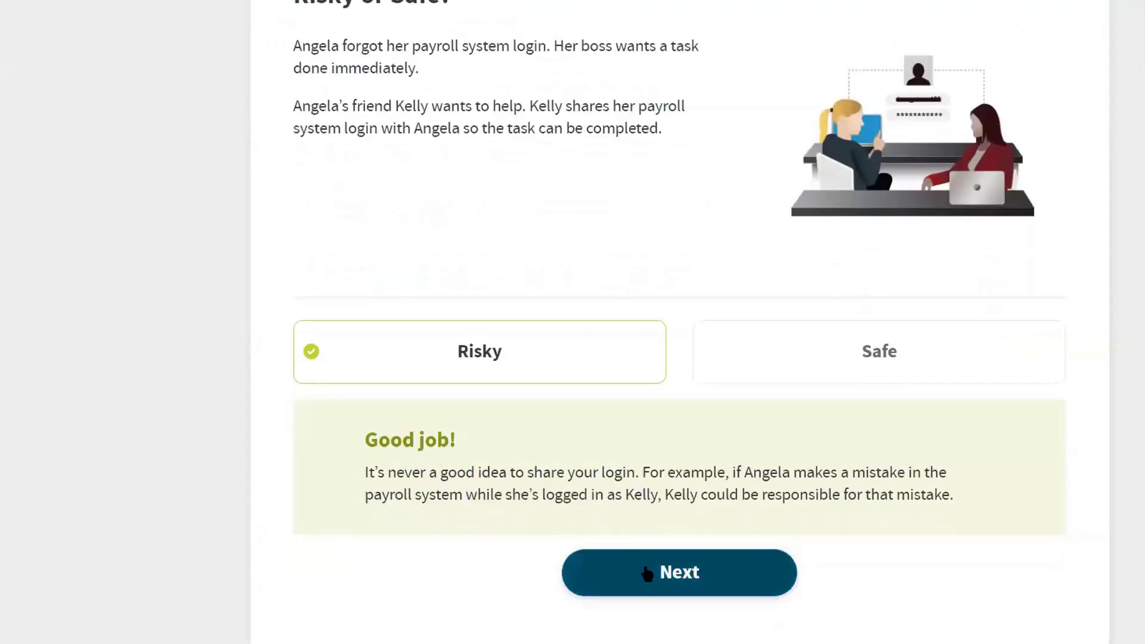
click(647, 572)
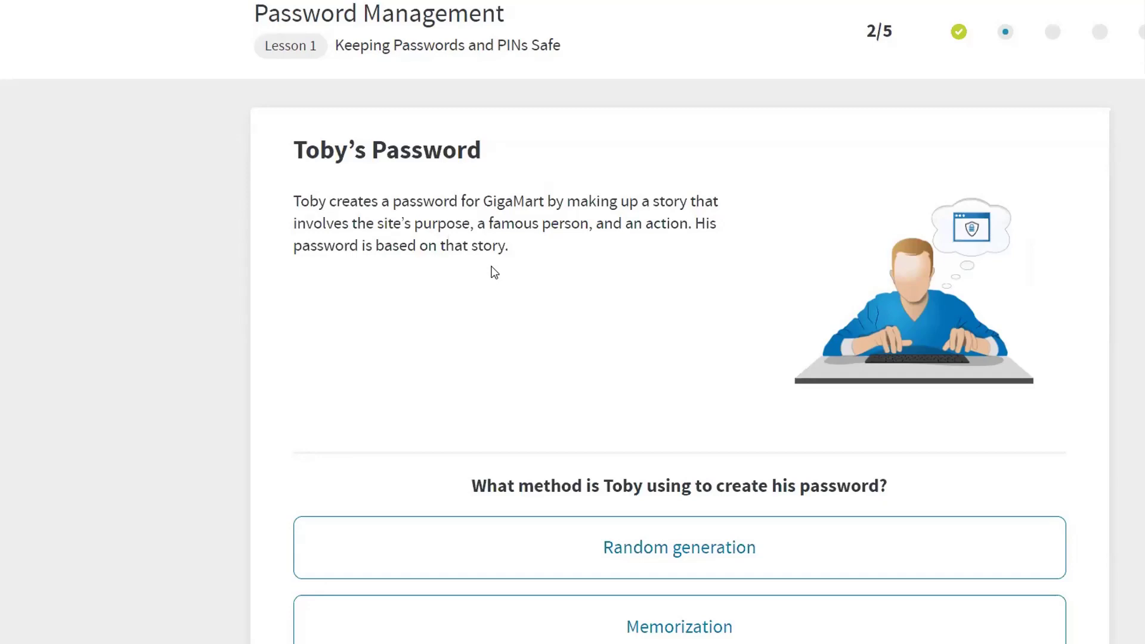
scroll(494, 272, down, 2)
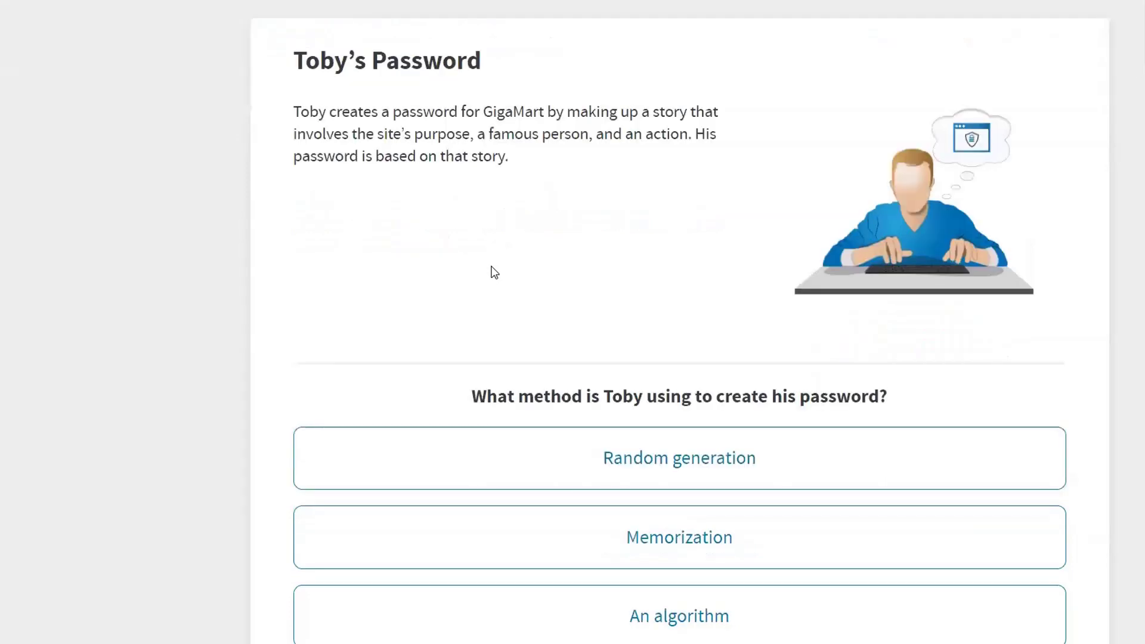
scroll(494, 273, down, 2)
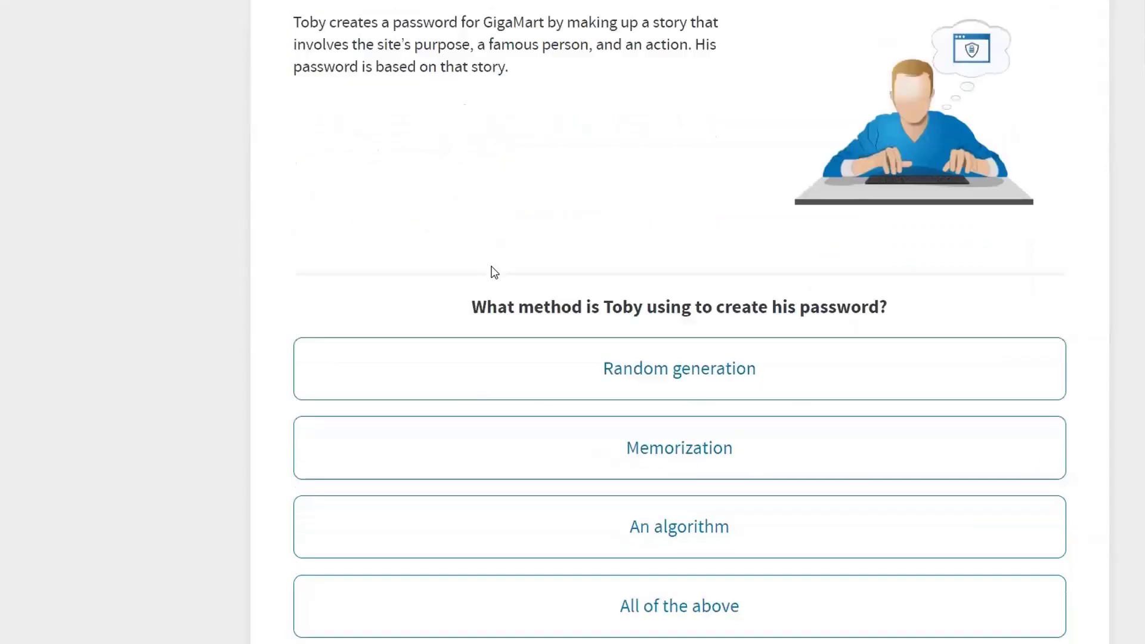
click(748, 543)
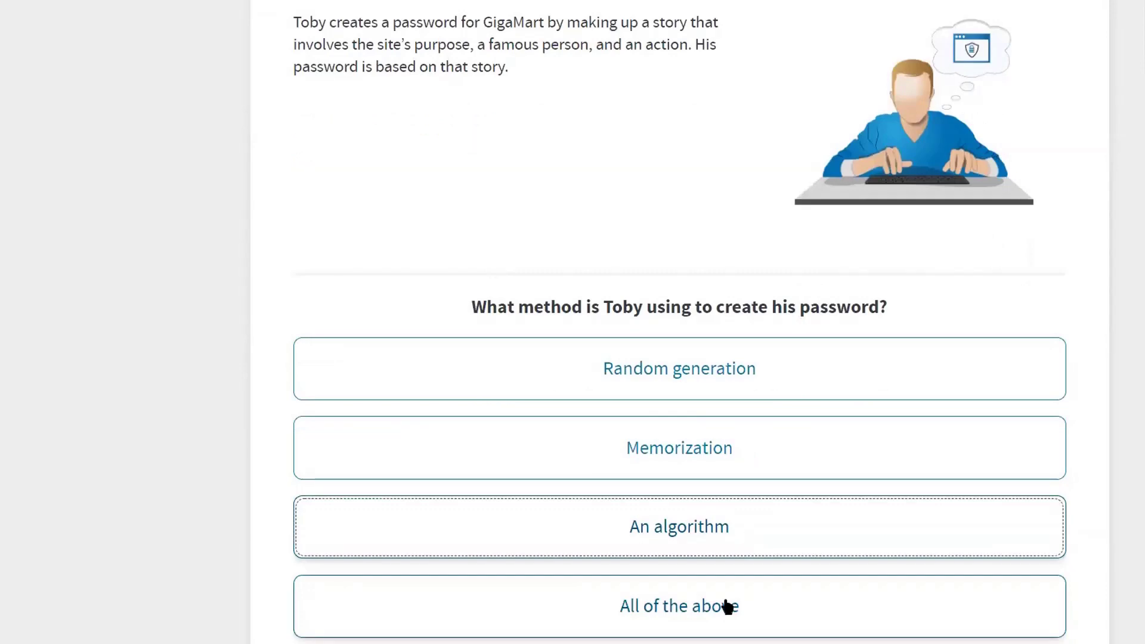
click(726, 604)
click(728, 605)
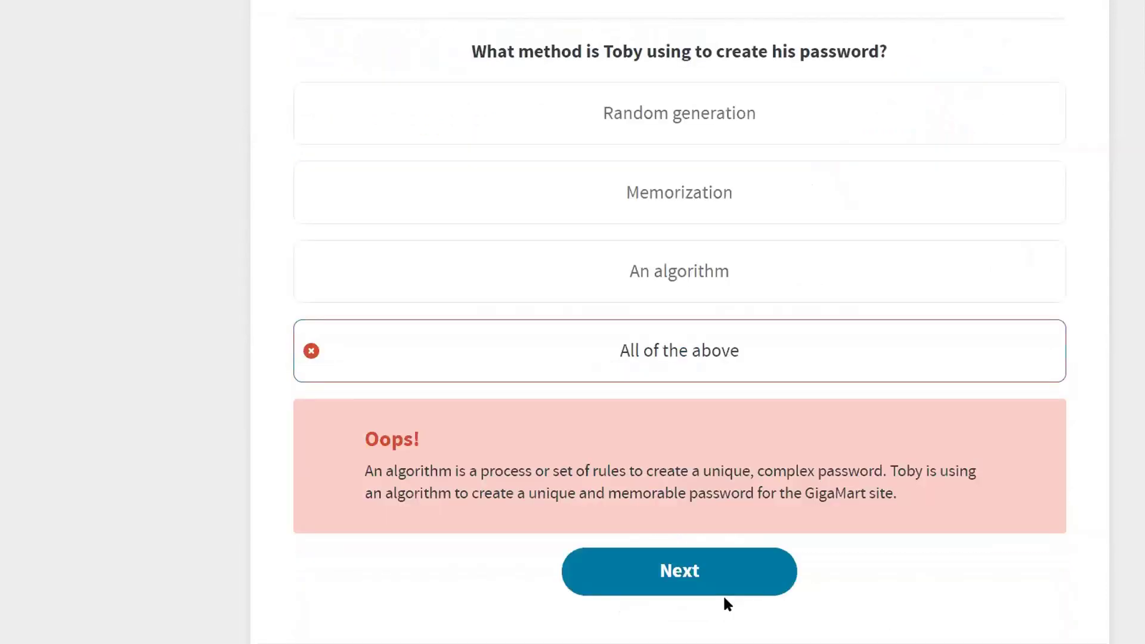
click(716, 581)
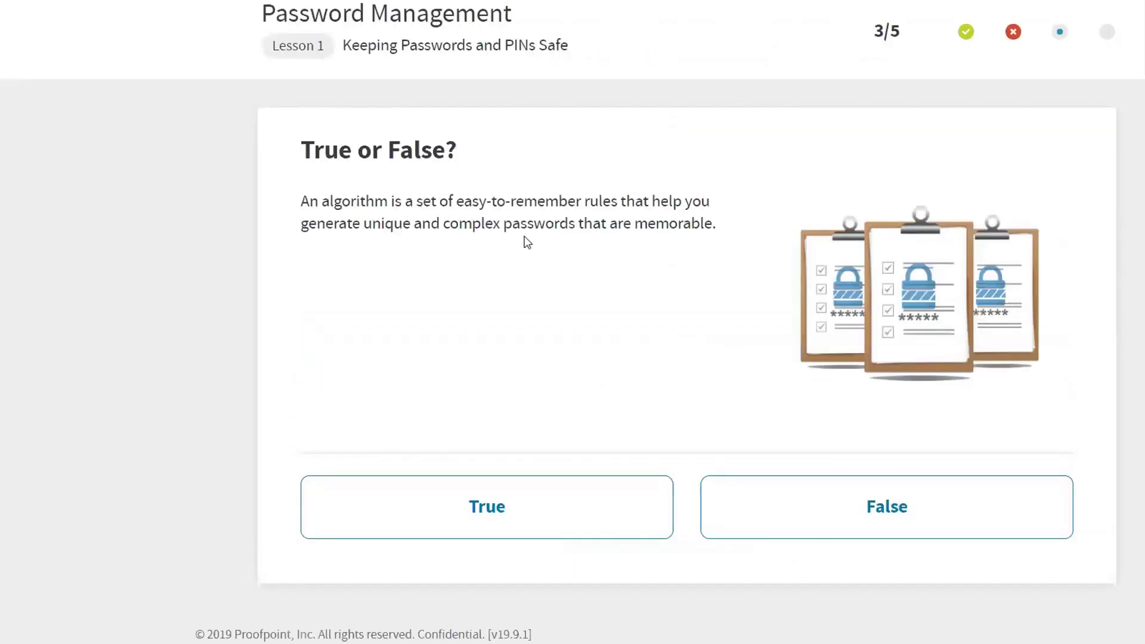
- Answer True for the algorithm statement and Risky for the stolen banking password and taped password
click(614, 515)
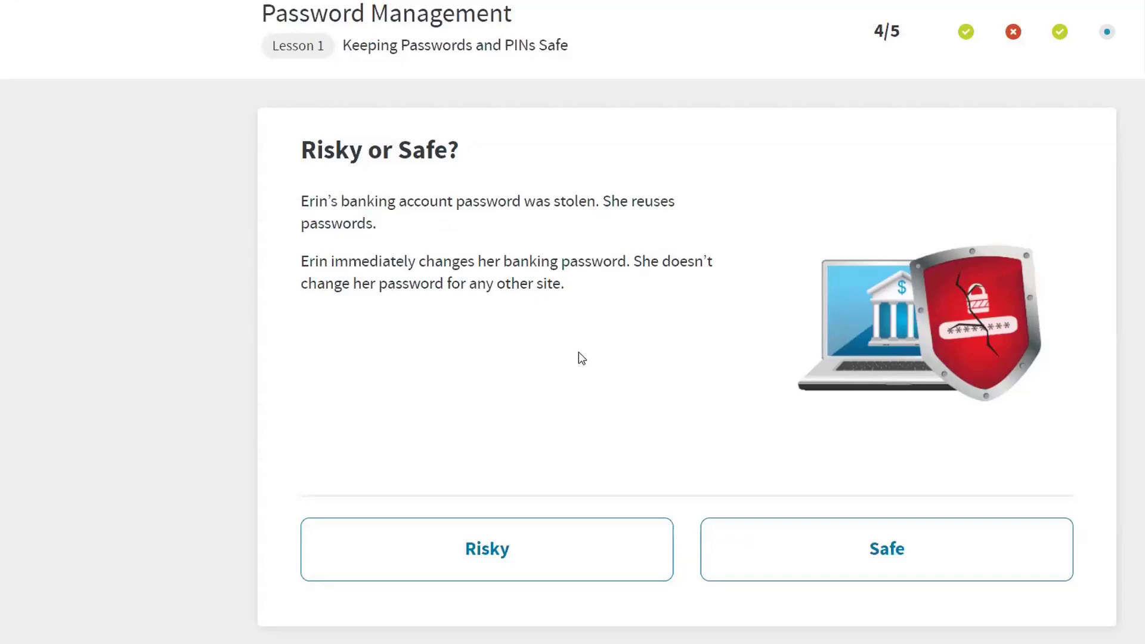
click(647, 530)
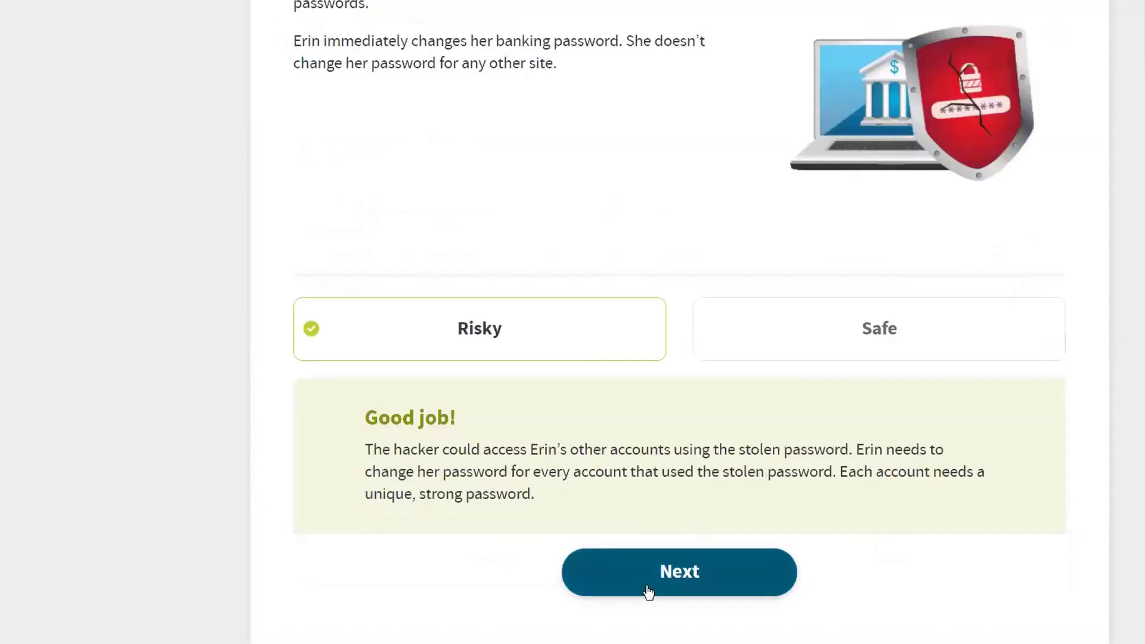
click(648, 592)
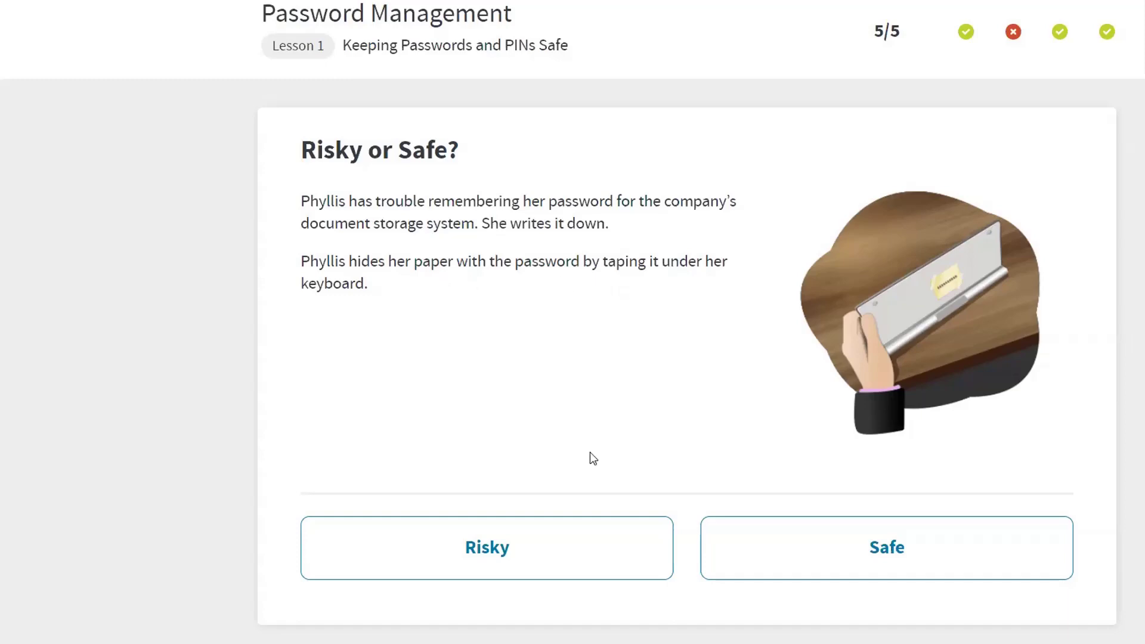
click(596, 540)
click(602, 563)
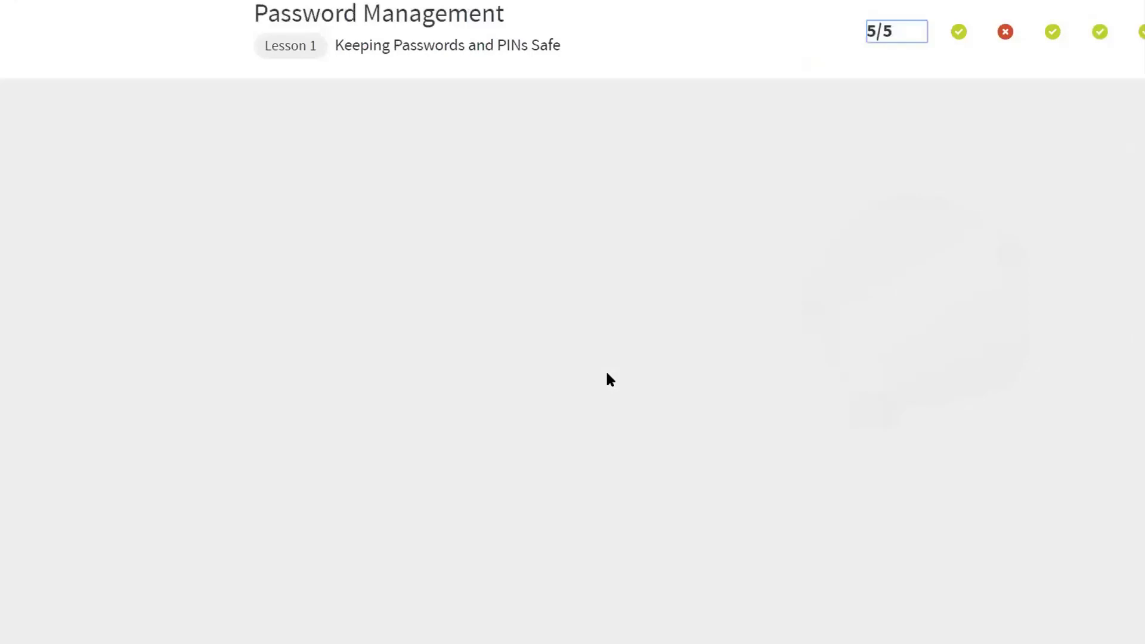
scroll(579, 317, down, 5)
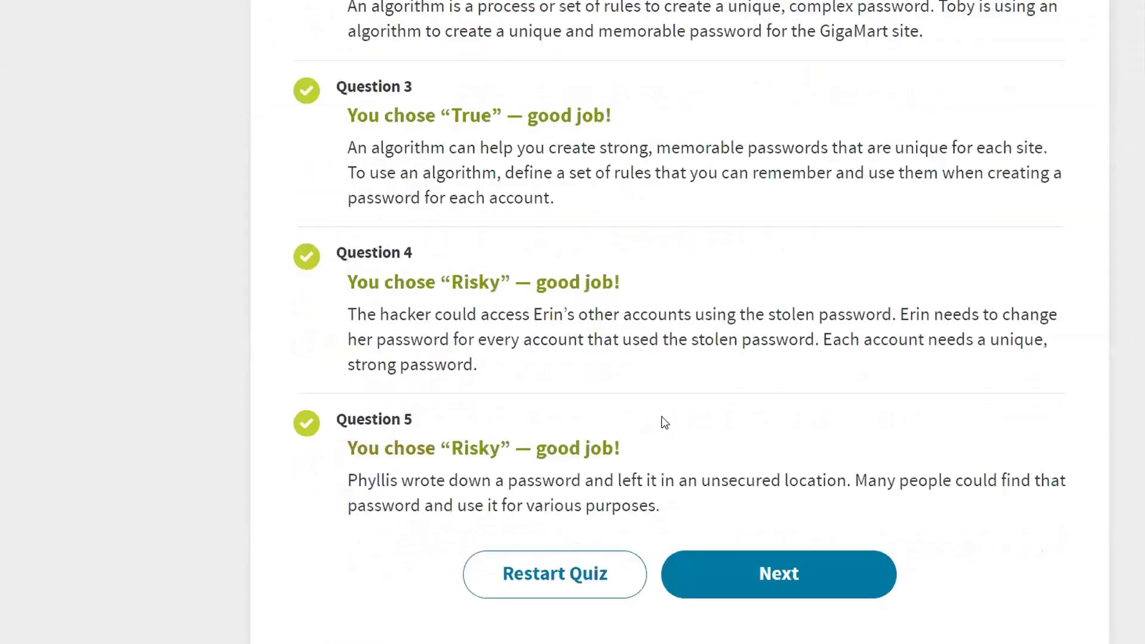
- Start Lesson 2 on password managers and read more about keeping accounts under control
click(785, 592)
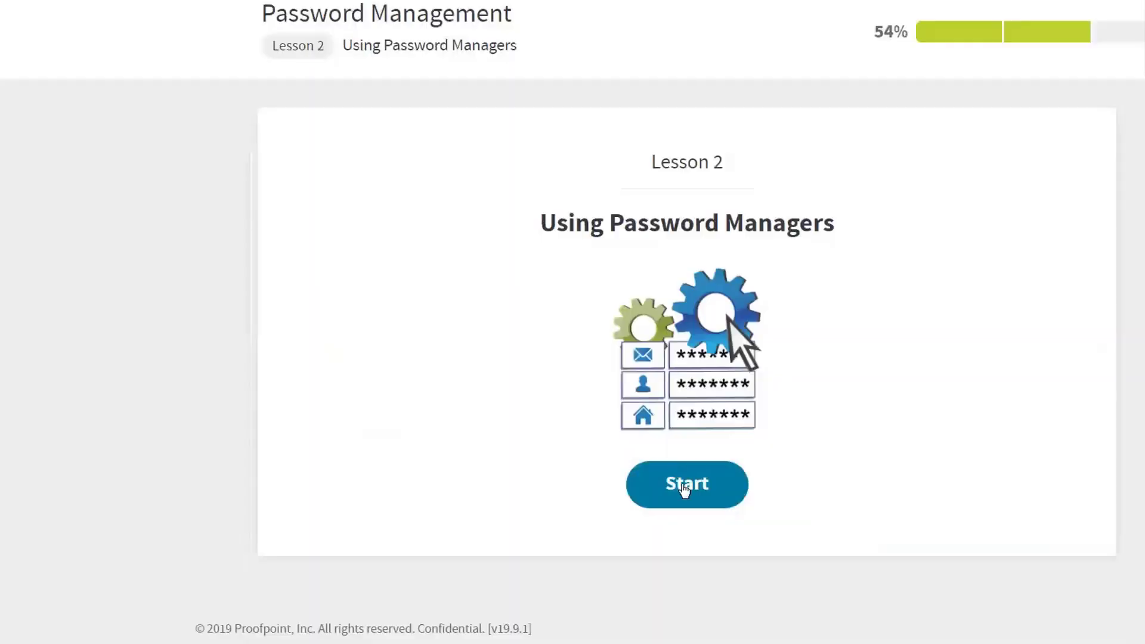
click(685, 486)
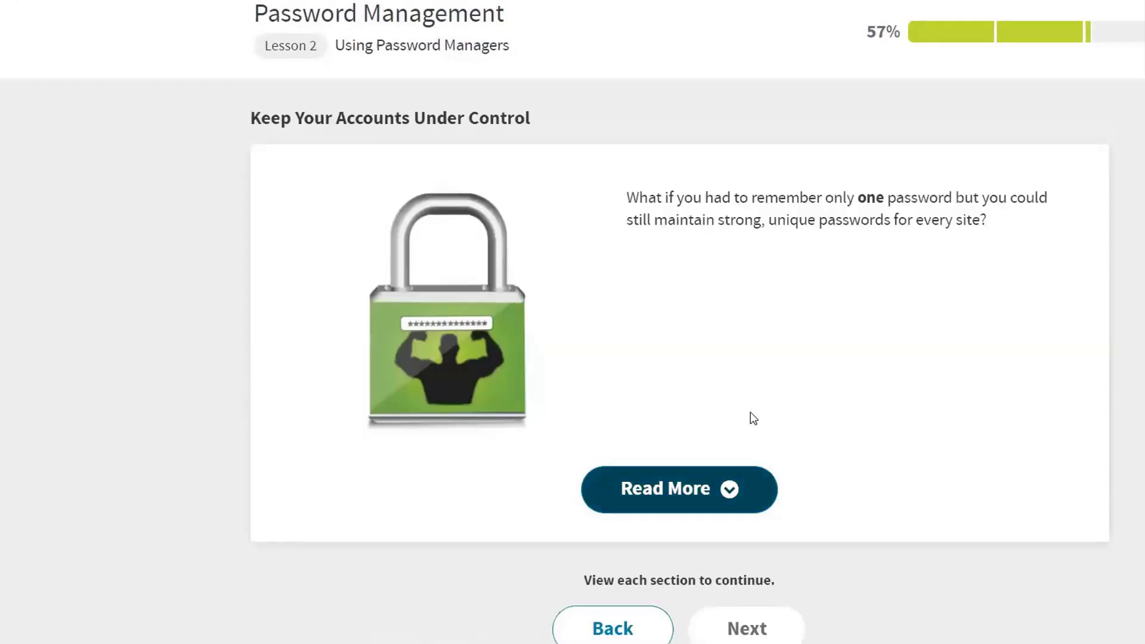
click(706, 492)
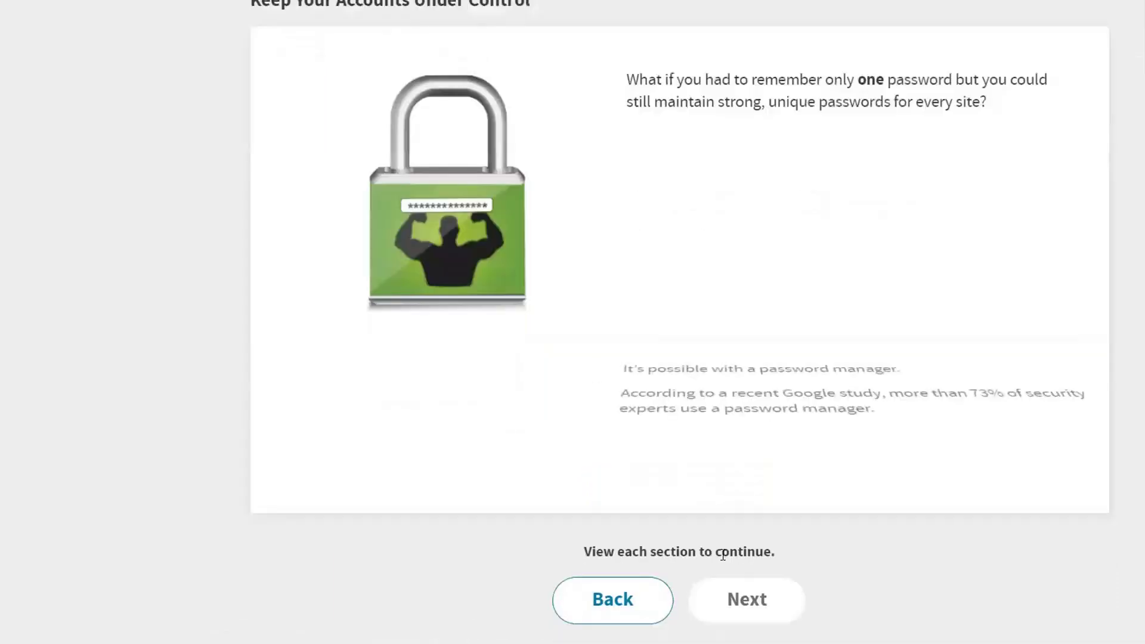
click(748, 614)
- Go through the setup steps, Add Accounts and Data, Check Existing Passwords, and Additional Best Practices
click(702, 493)
click(728, 545)
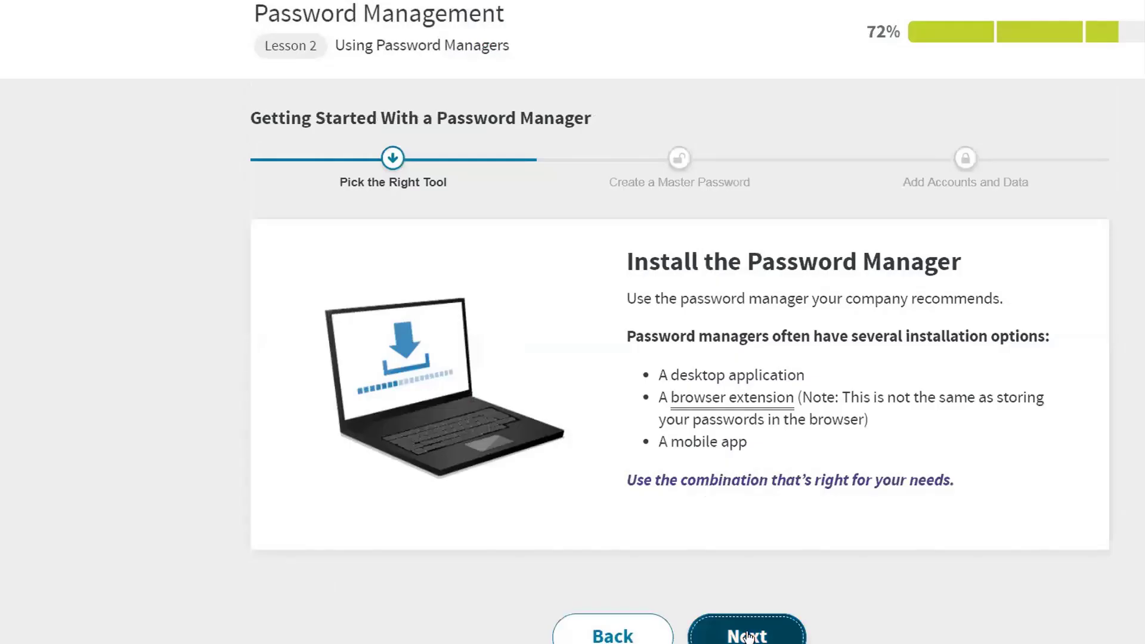
scroll(679, 358, down, 5)
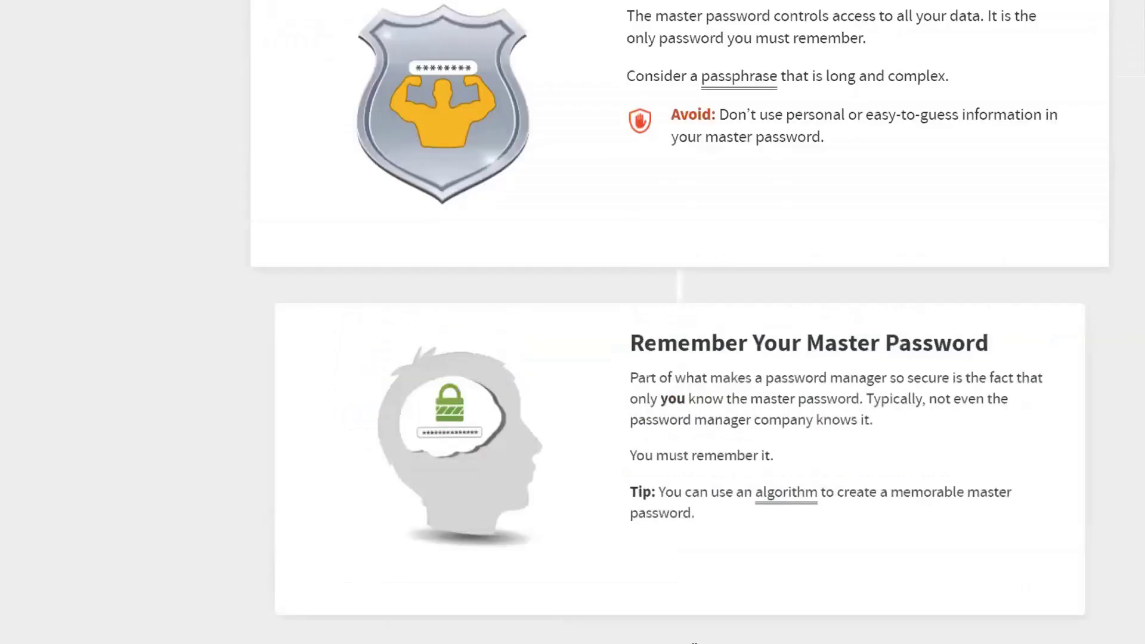
scroll(695, 641, down, 3)
click(732, 593)
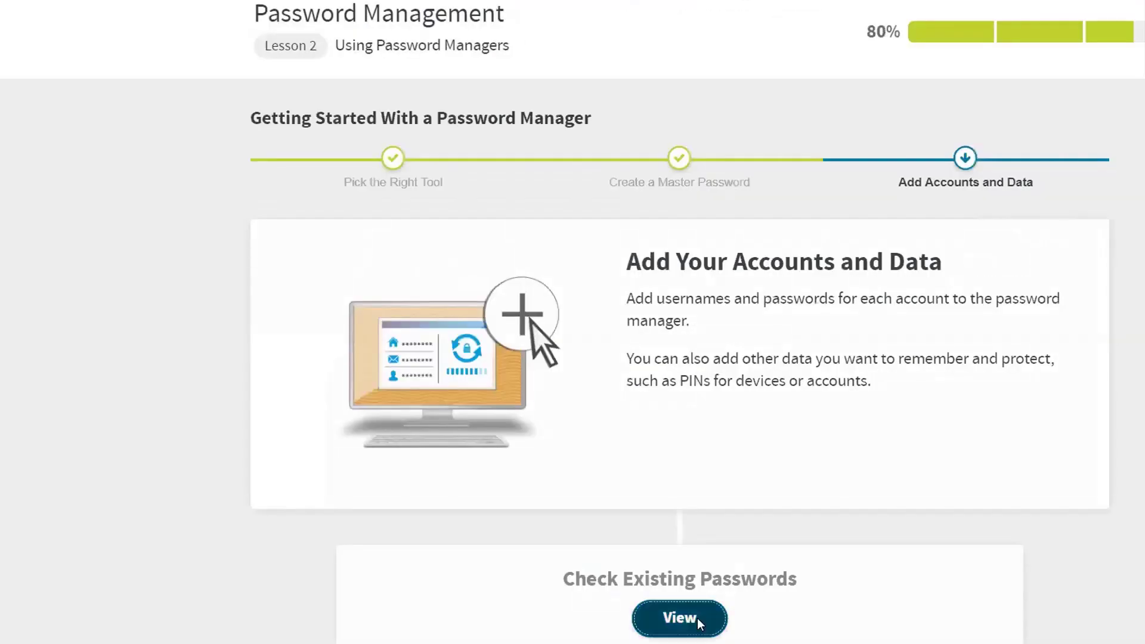
click(680, 617)
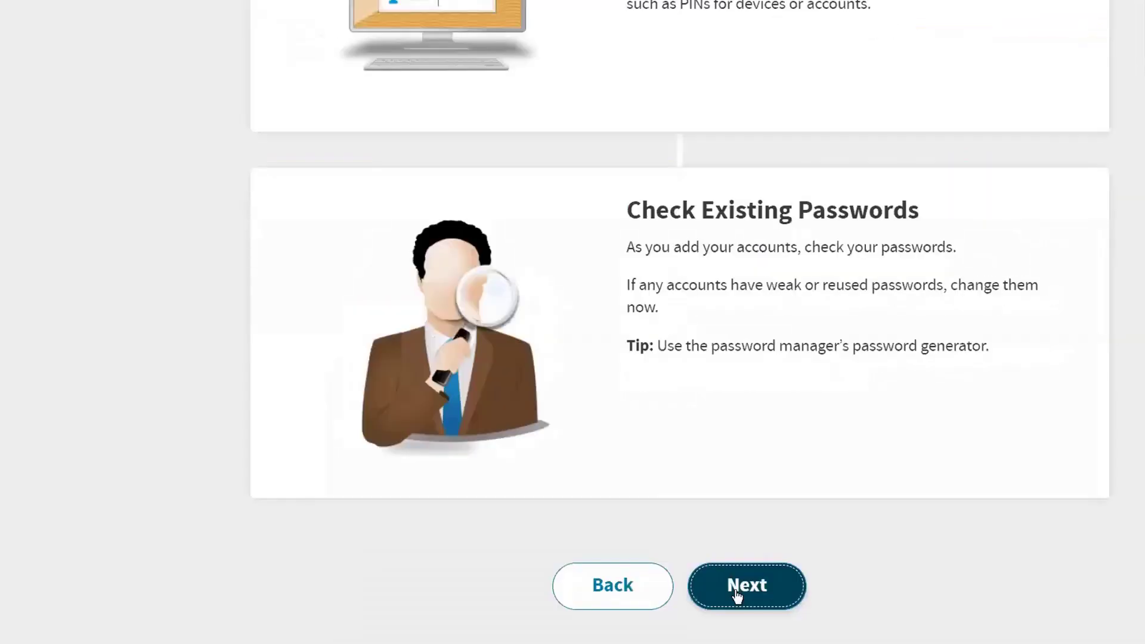
click(736, 590)
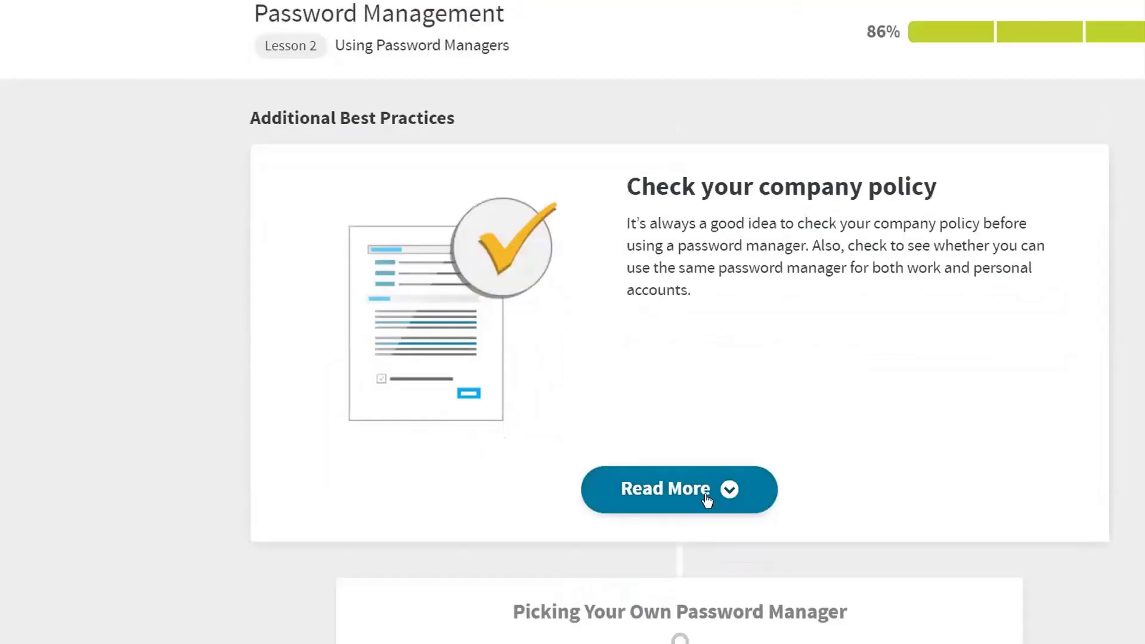
click(707, 500)
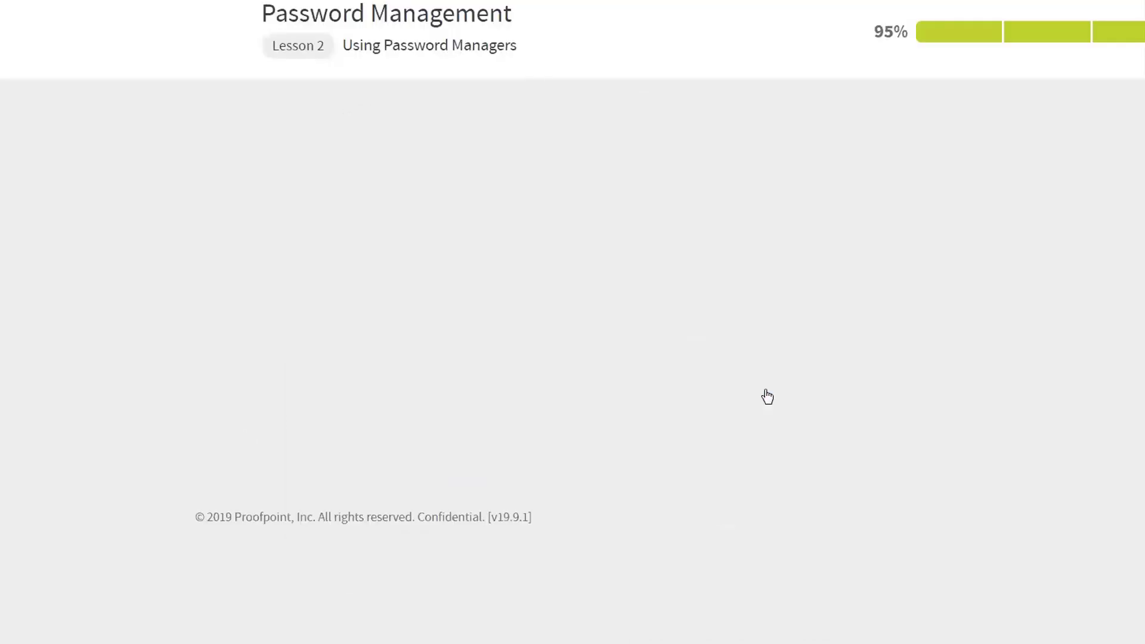
- Answer quiz questions 1–3: the passwords.zip application, Safe for regenerating, and True for changing reused passwords
scroll(740, 444, down, 2)
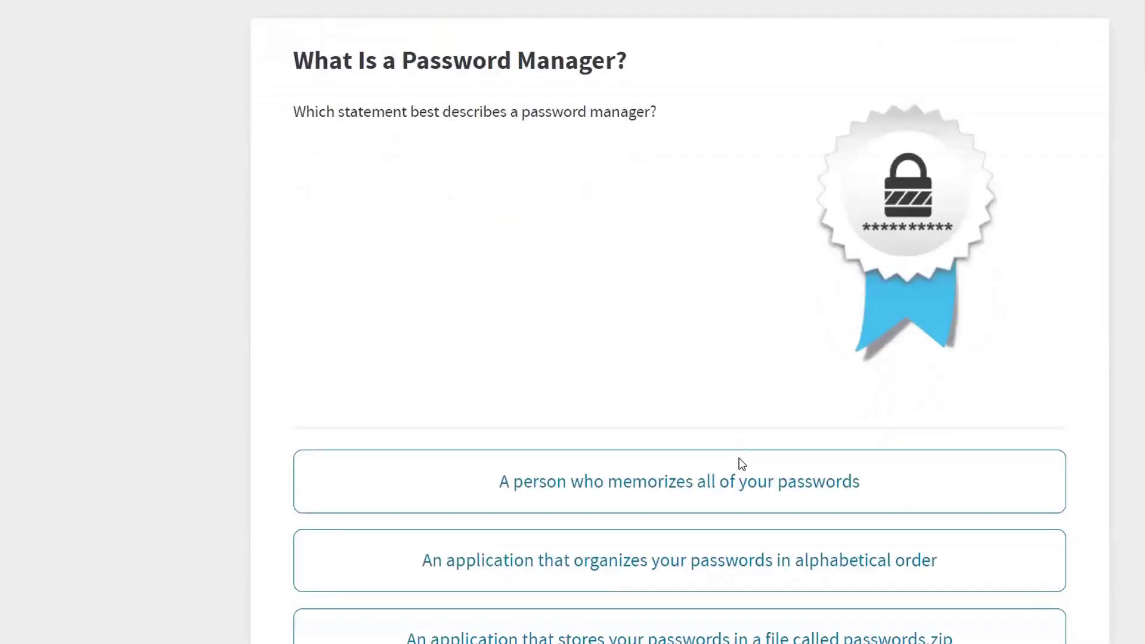
scroll(741, 465, down, 2)
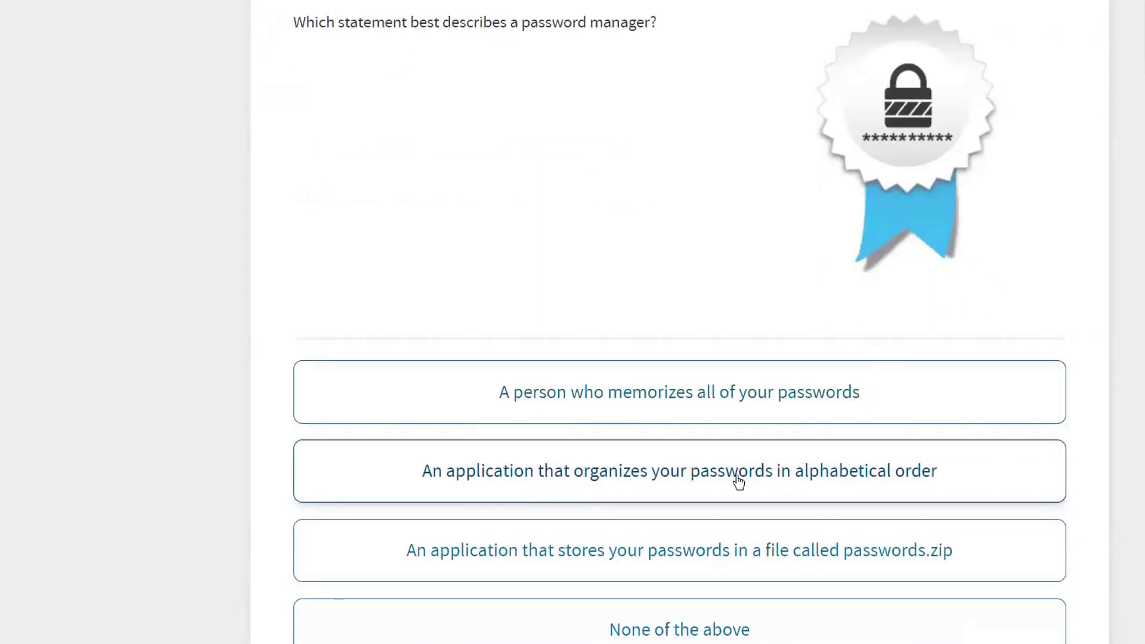
click(717, 572)
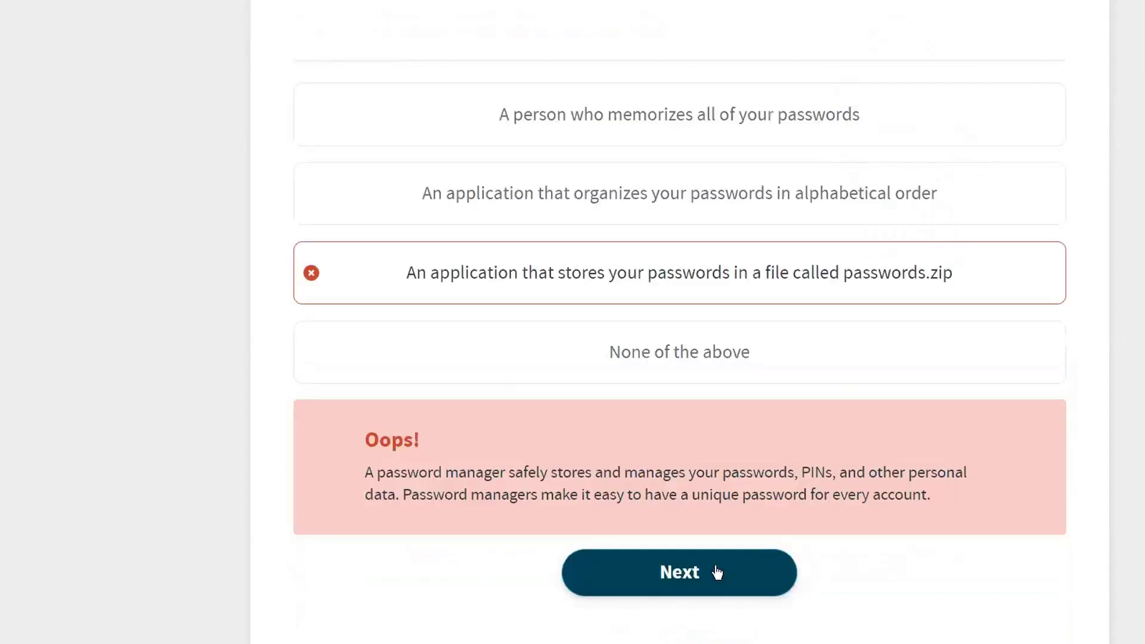
click(717, 572)
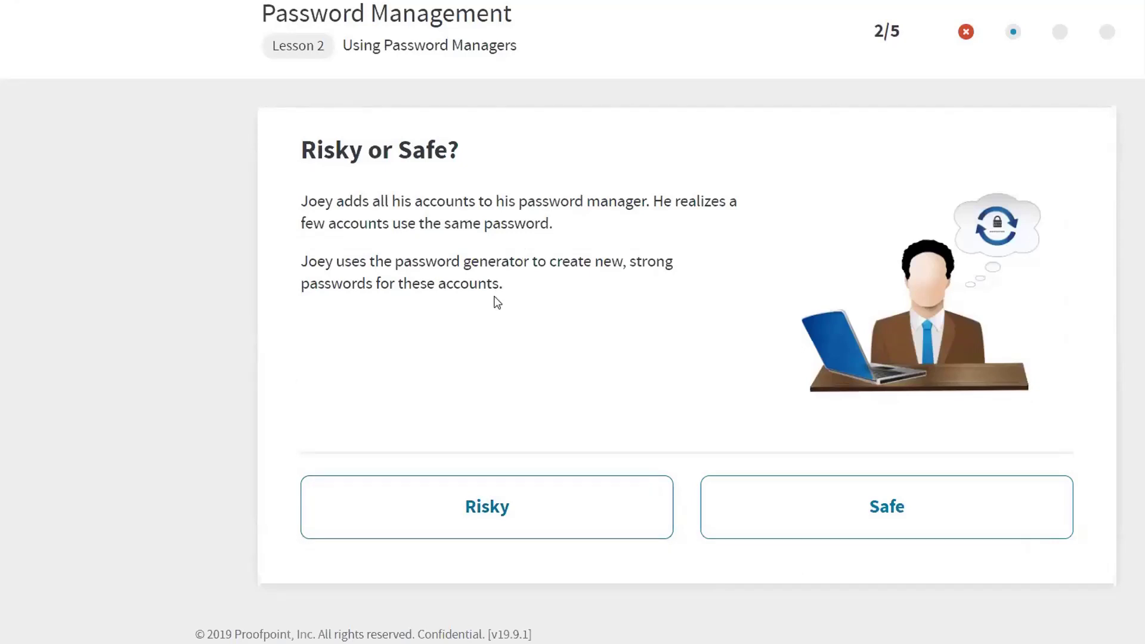
click(735, 497)
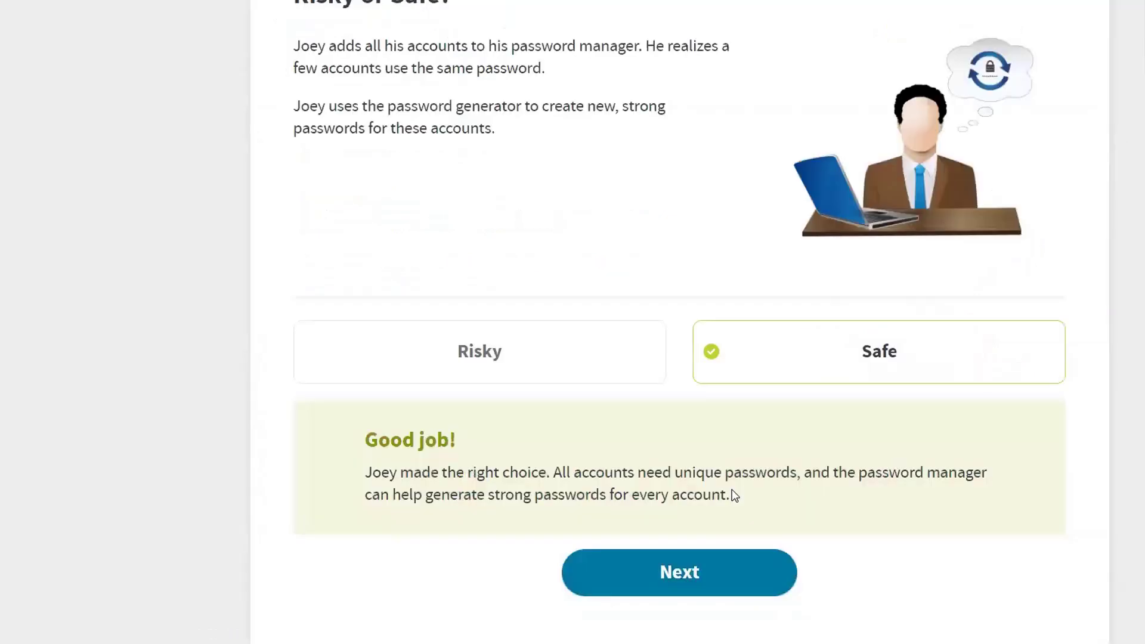
click(727, 564)
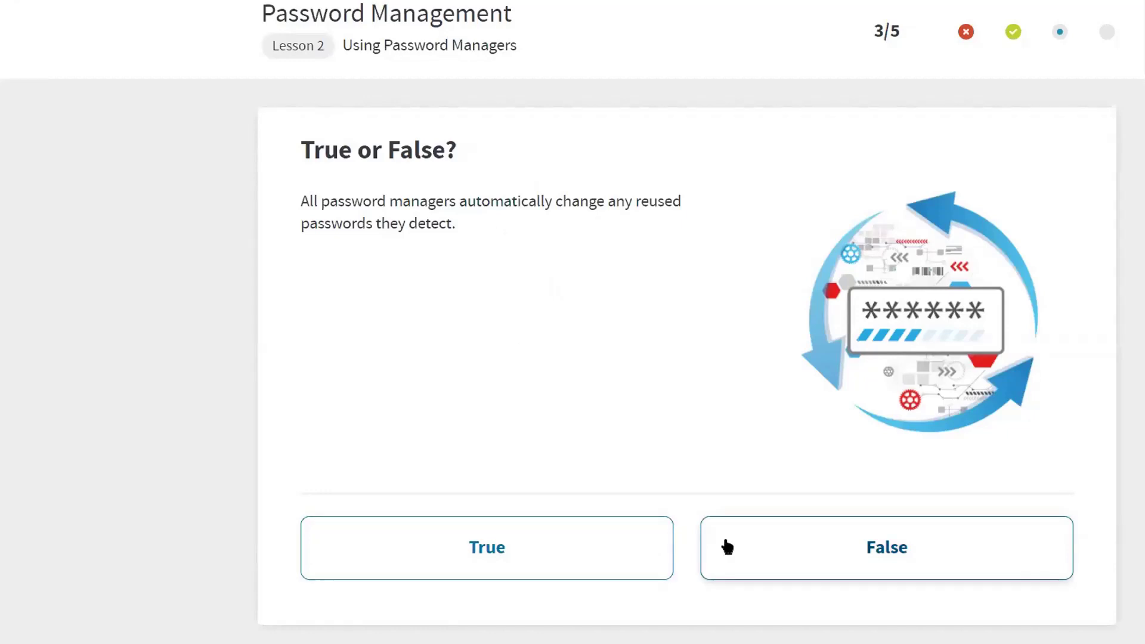
click(666, 552)
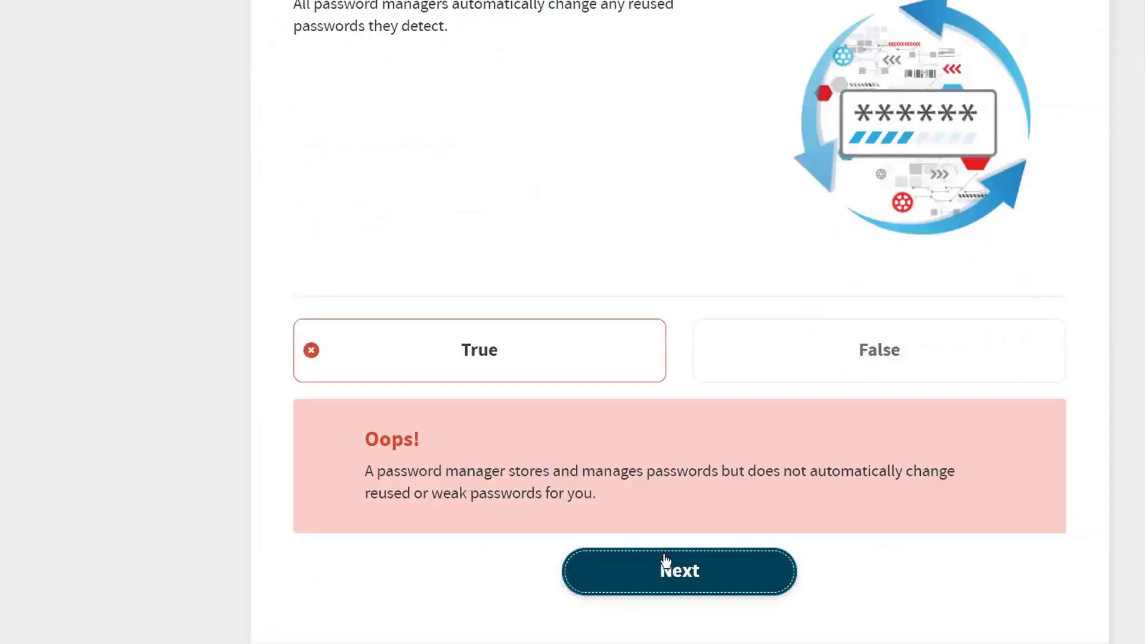
click(666, 560)
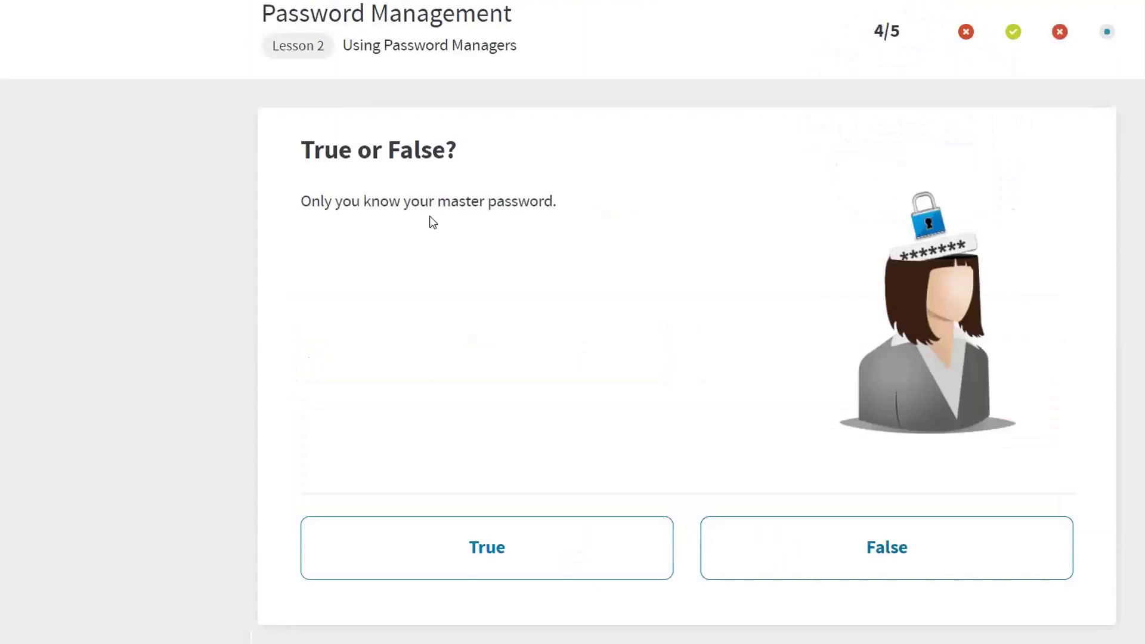
- Answer True to questions 4 and 5, submit for a 3/5 score, and retry the quiz
click(589, 547)
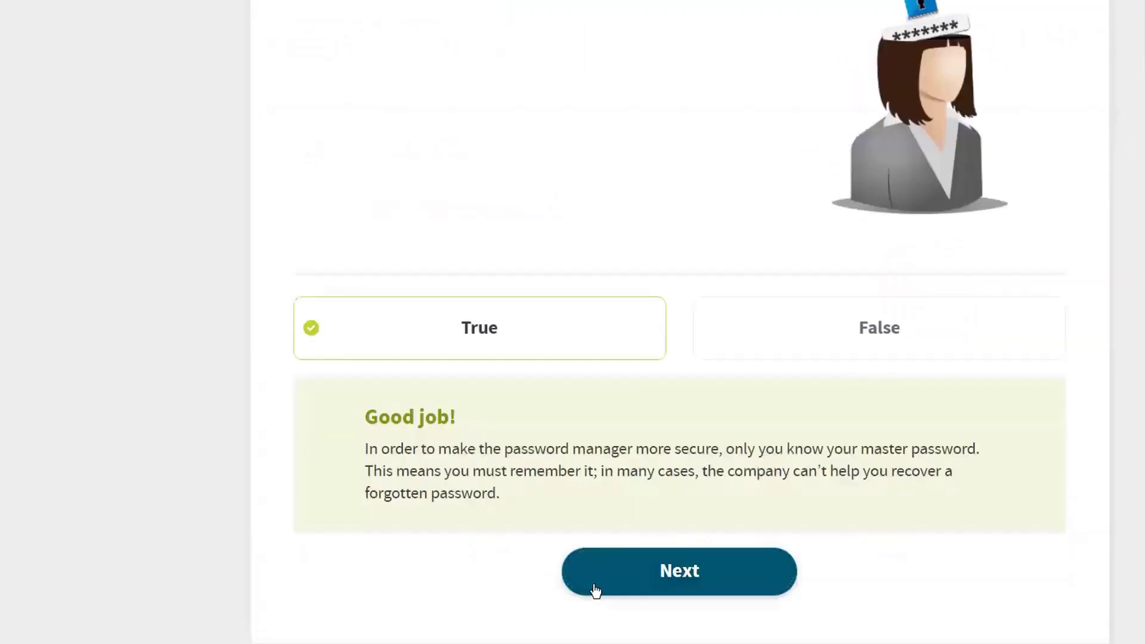
click(595, 591)
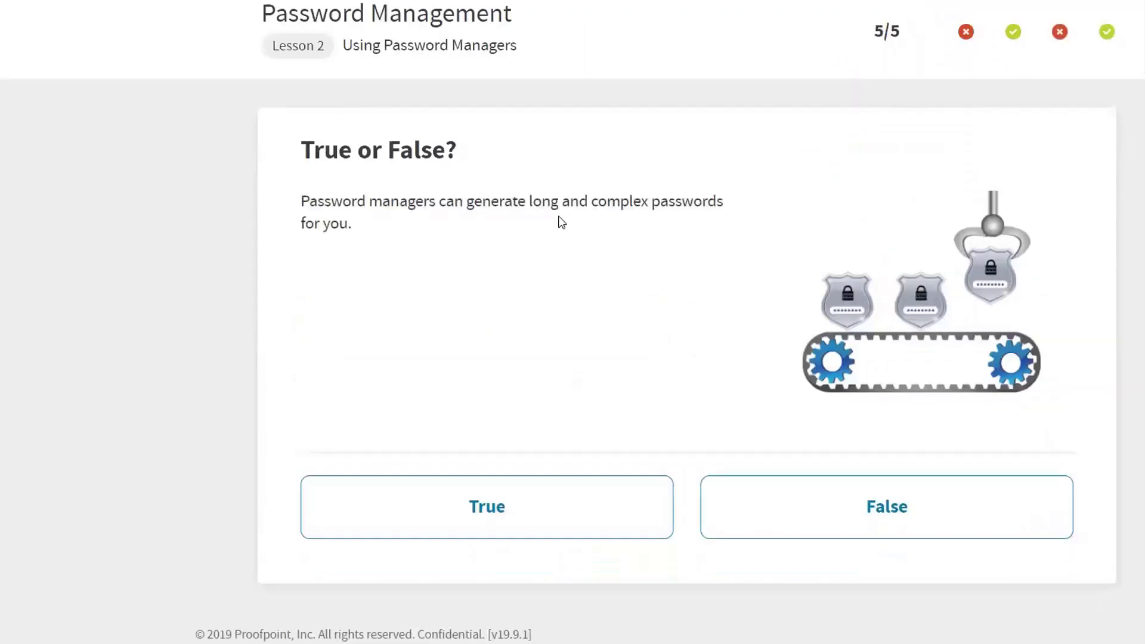
click(578, 510)
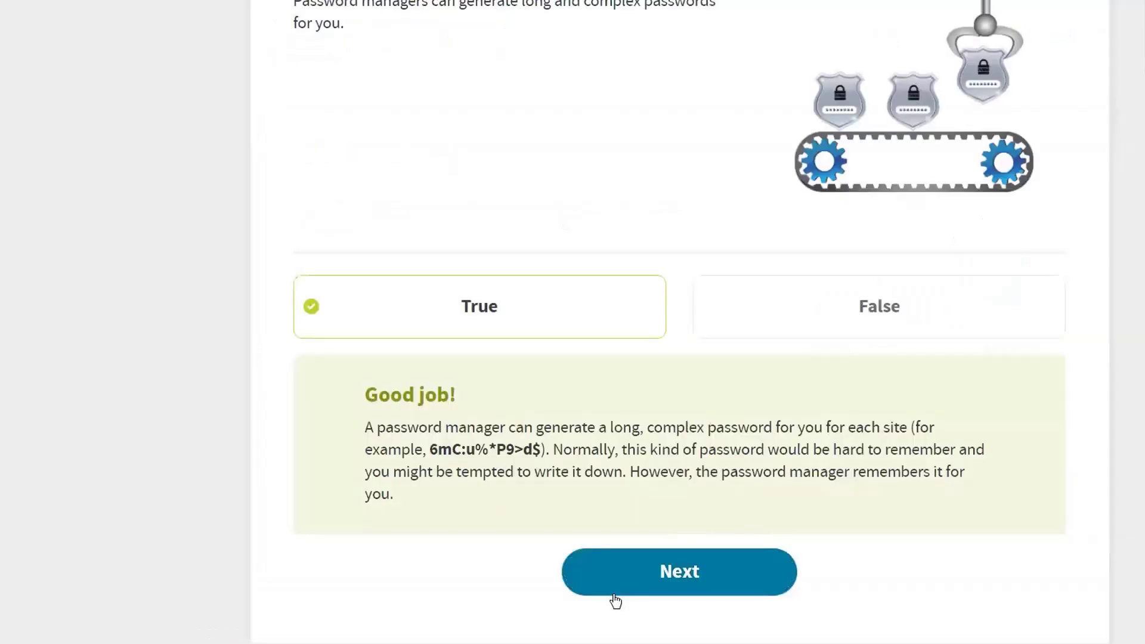
click(615, 595)
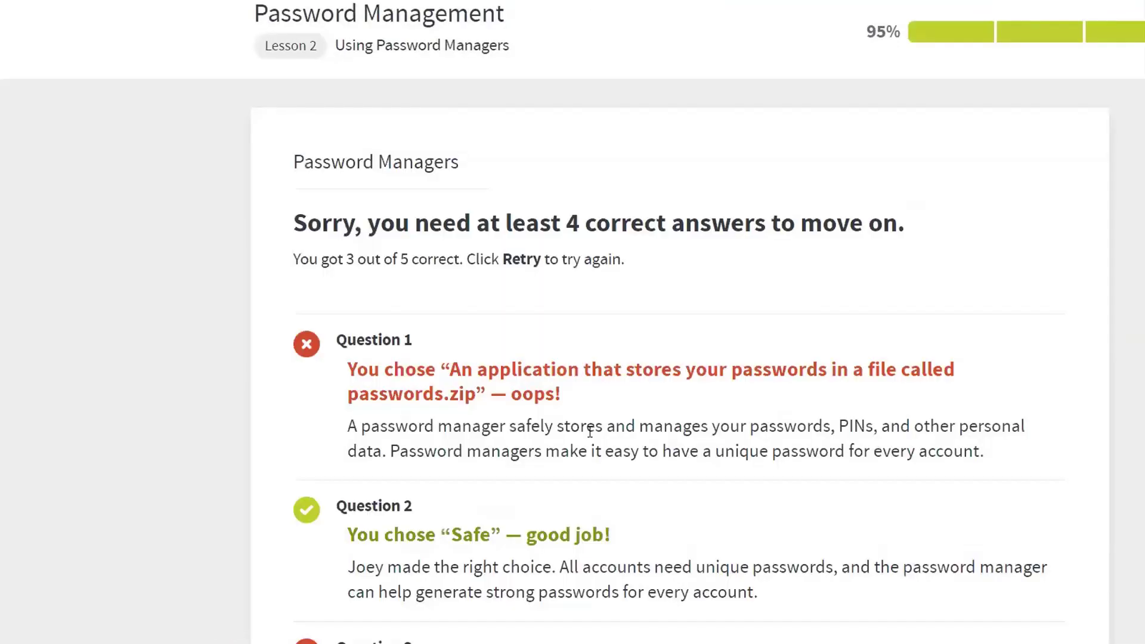
scroll(596, 436, down, 1)
scroll(589, 431, down, 5)
scroll(589, 431, down, 1)
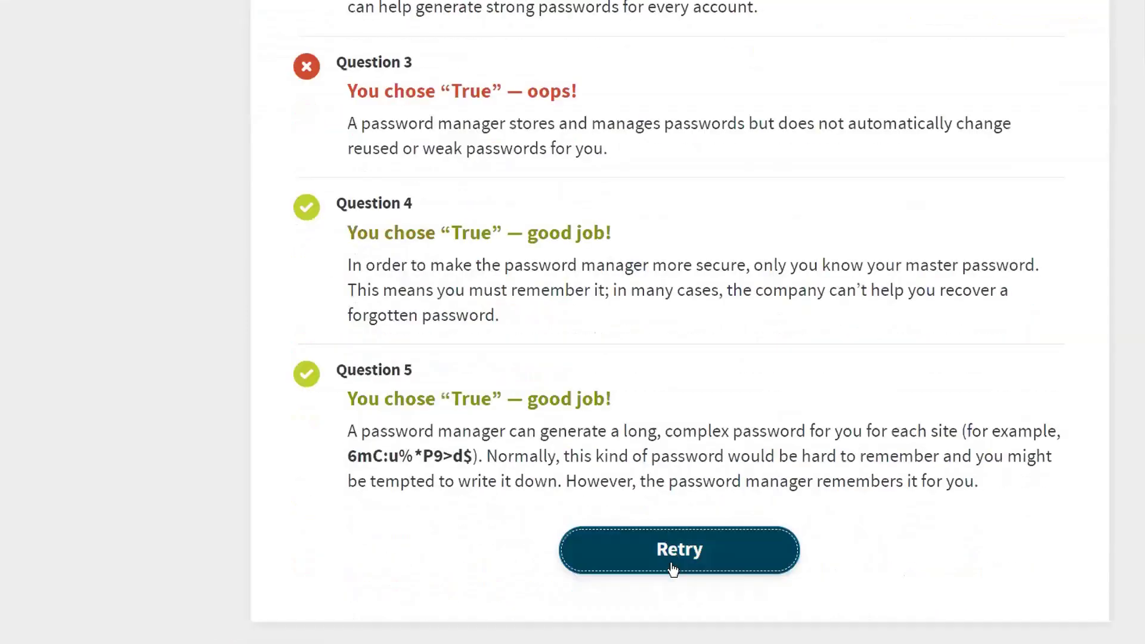
click(672, 567)
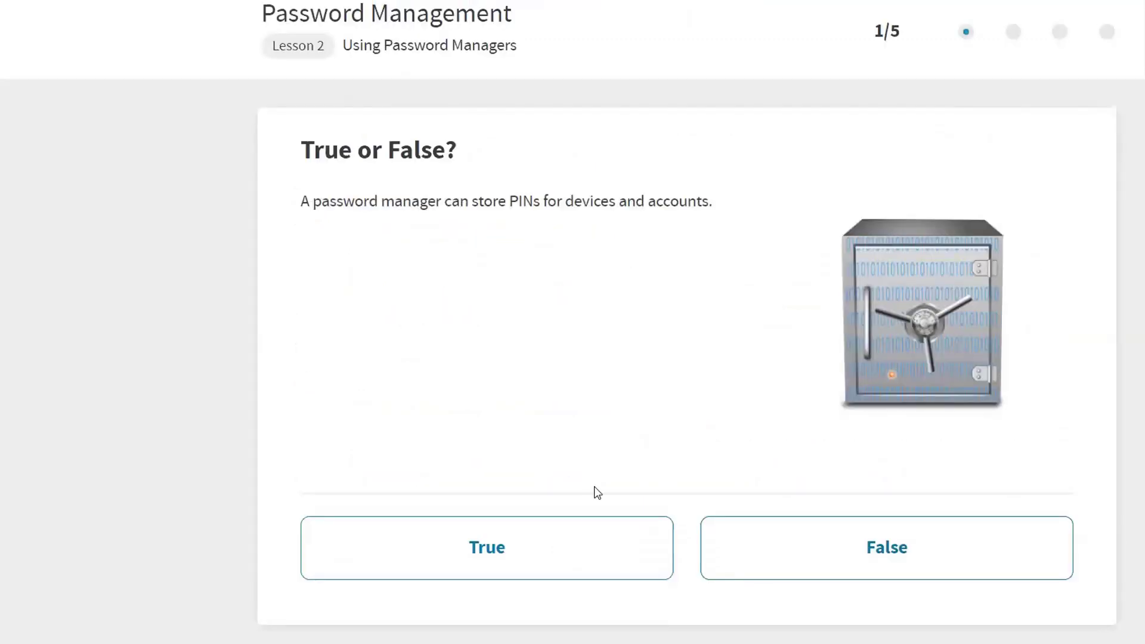
- Answer True that managers store PINs, and Risky for keeping reused passwords and ignoring the patch email
click(575, 554)
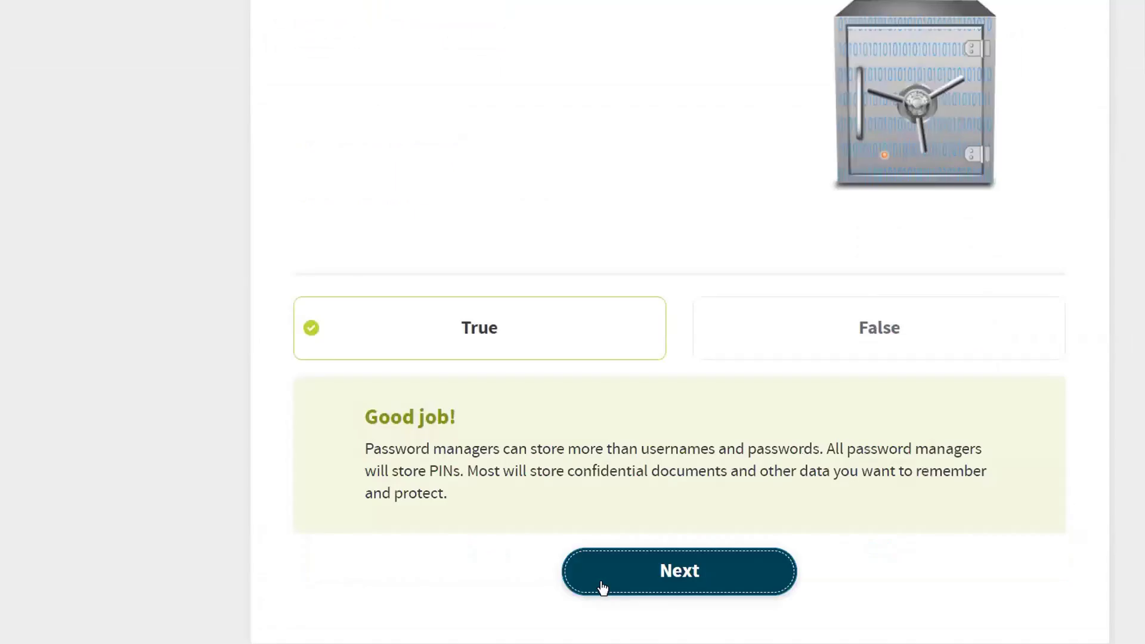
click(602, 588)
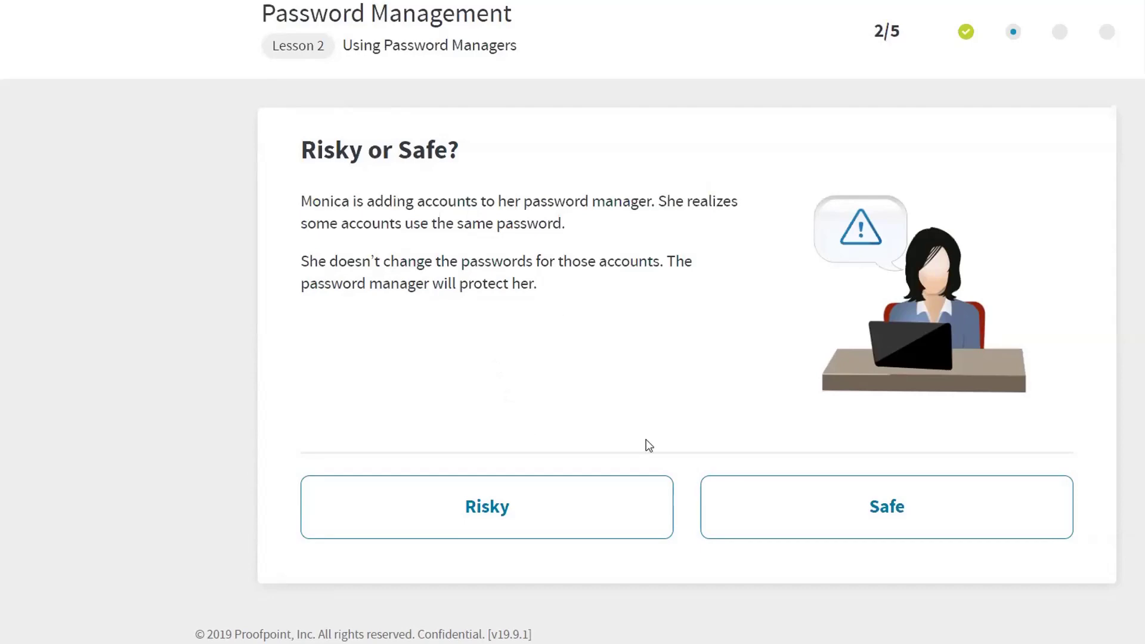
click(646, 511)
click(649, 552)
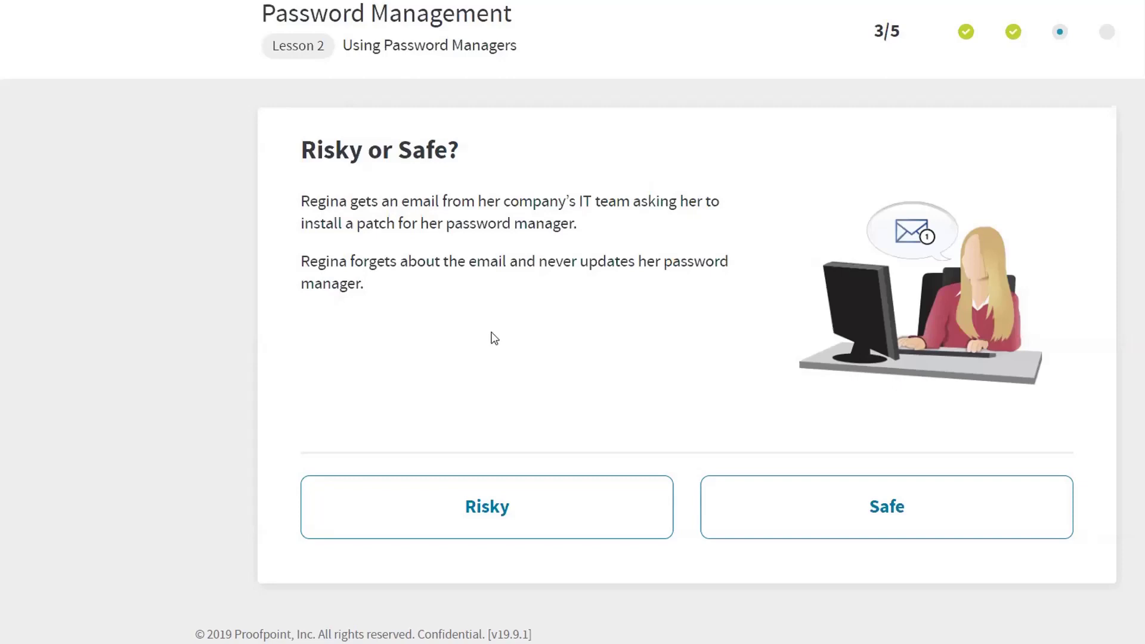
click(601, 507)
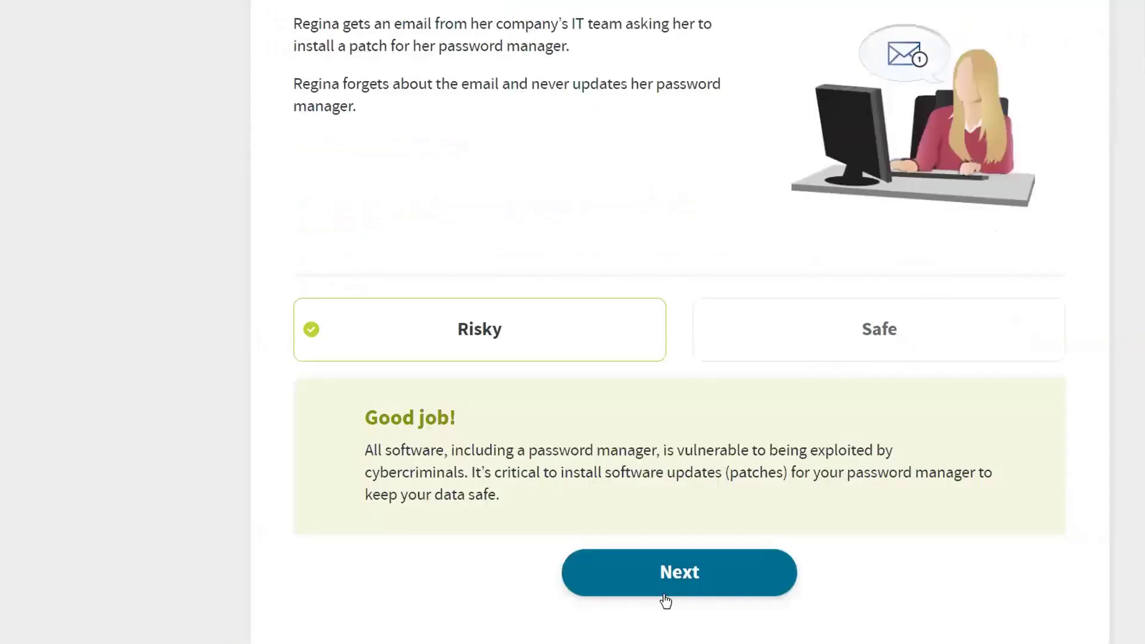
click(665, 596)
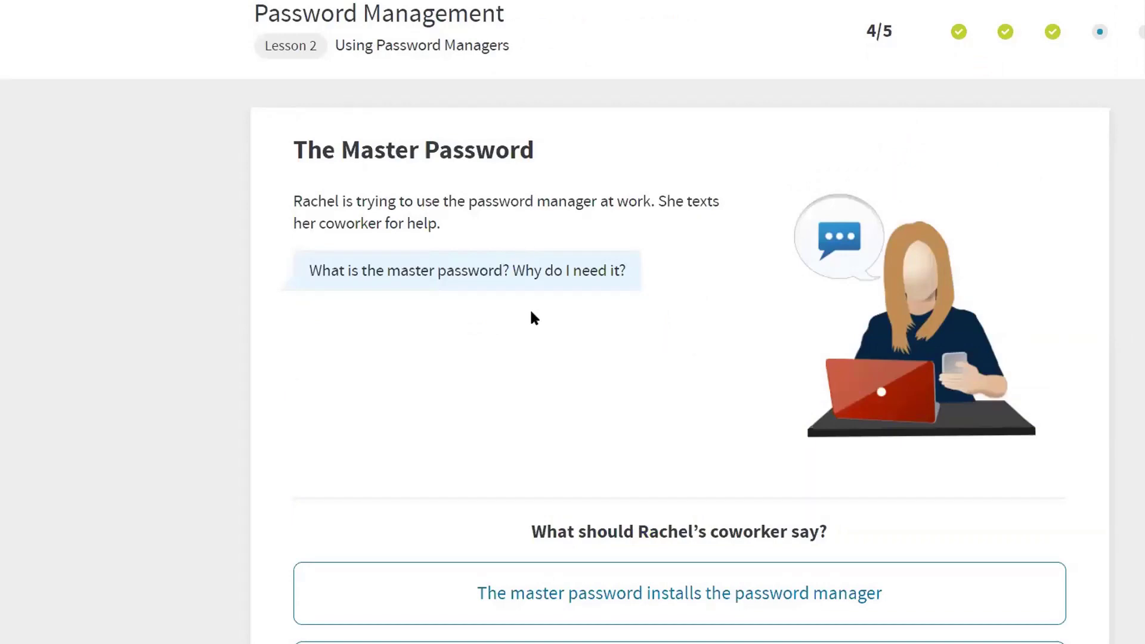
- Answer The Master Password question: it protects the stored data
scroll(533, 319, down, 4)
scroll(534, 320, up, 3)
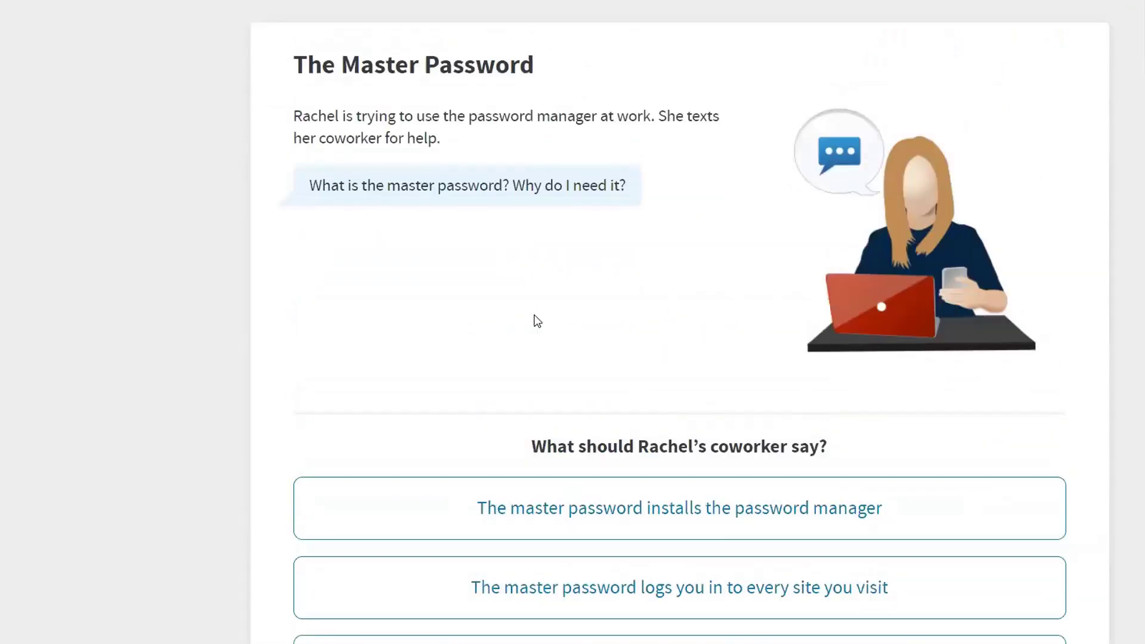
scroll(537, 322, down, 3)
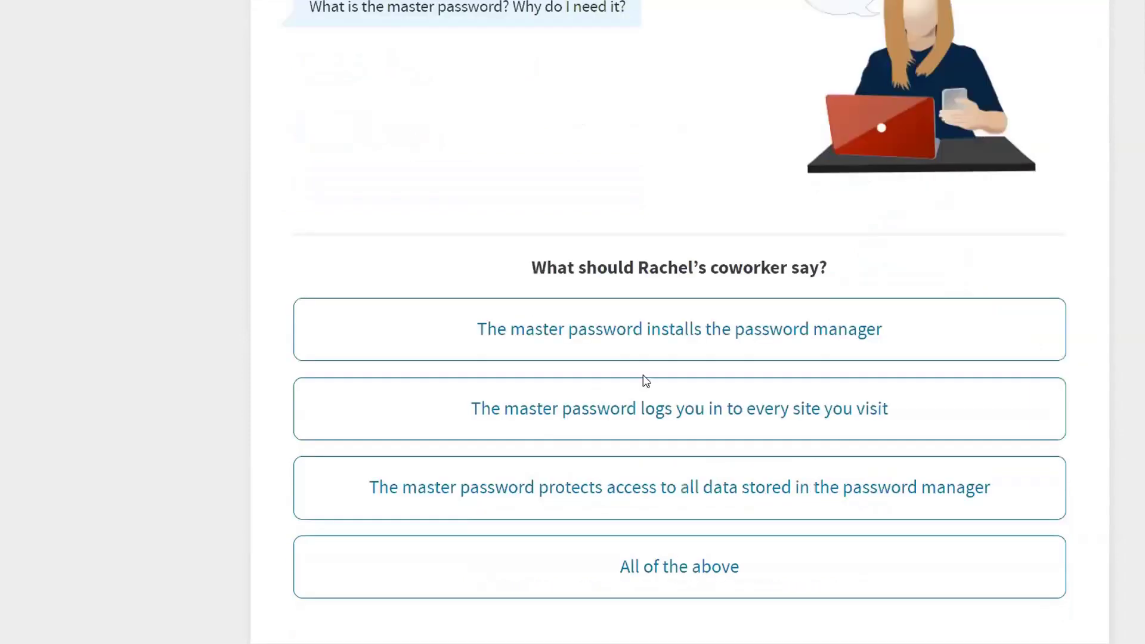
click(699, 507)
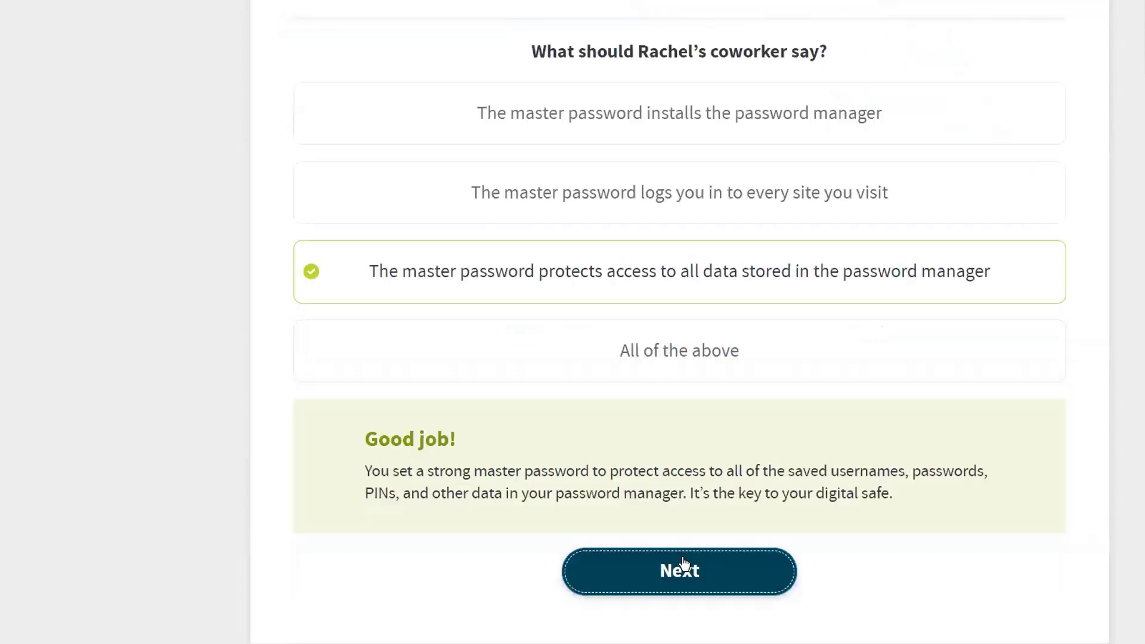
click(683, 563)
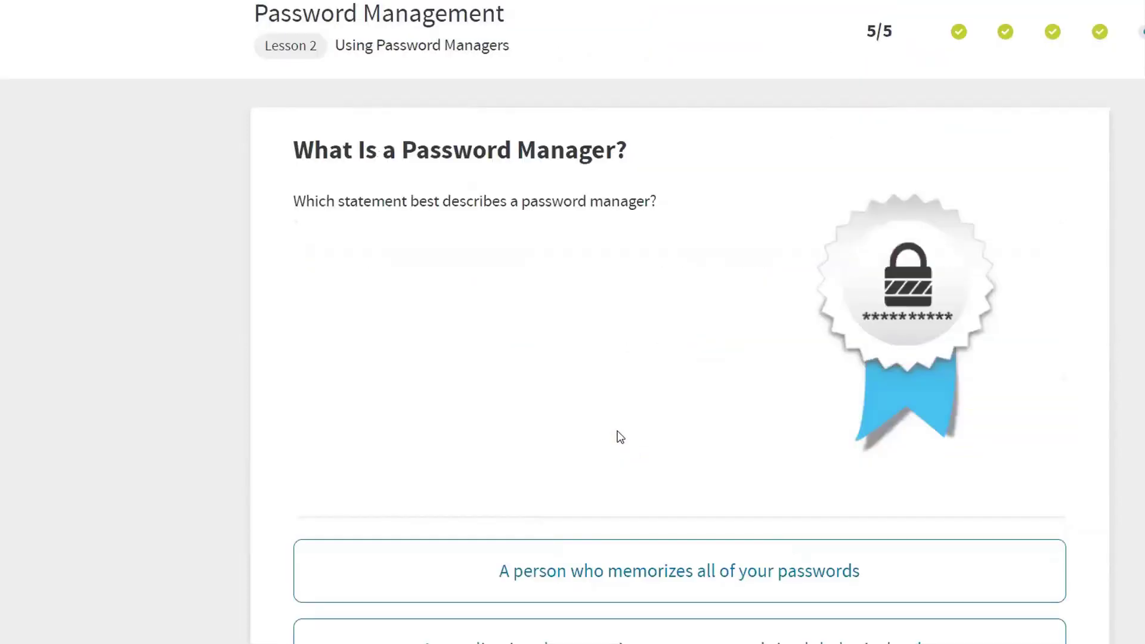
- Answer that it organizes passwords alphabetically, finish the quiz, and exit the training summary to My Training
scroll(620, 436, down, 2)
scroll(620, 437, down, 2)
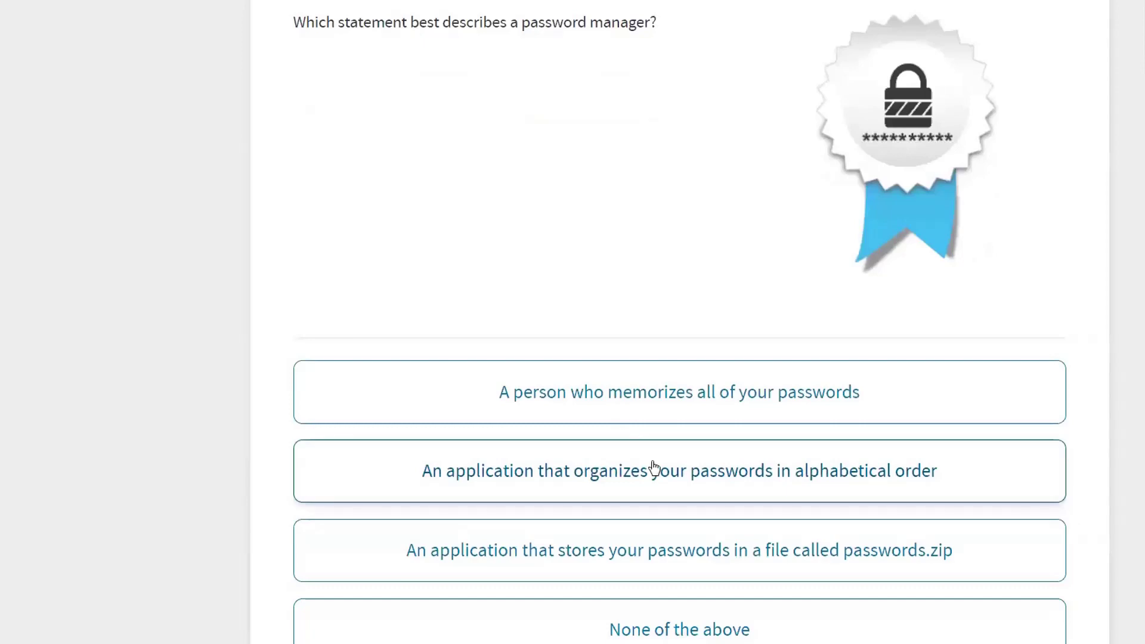
click(662, 498)
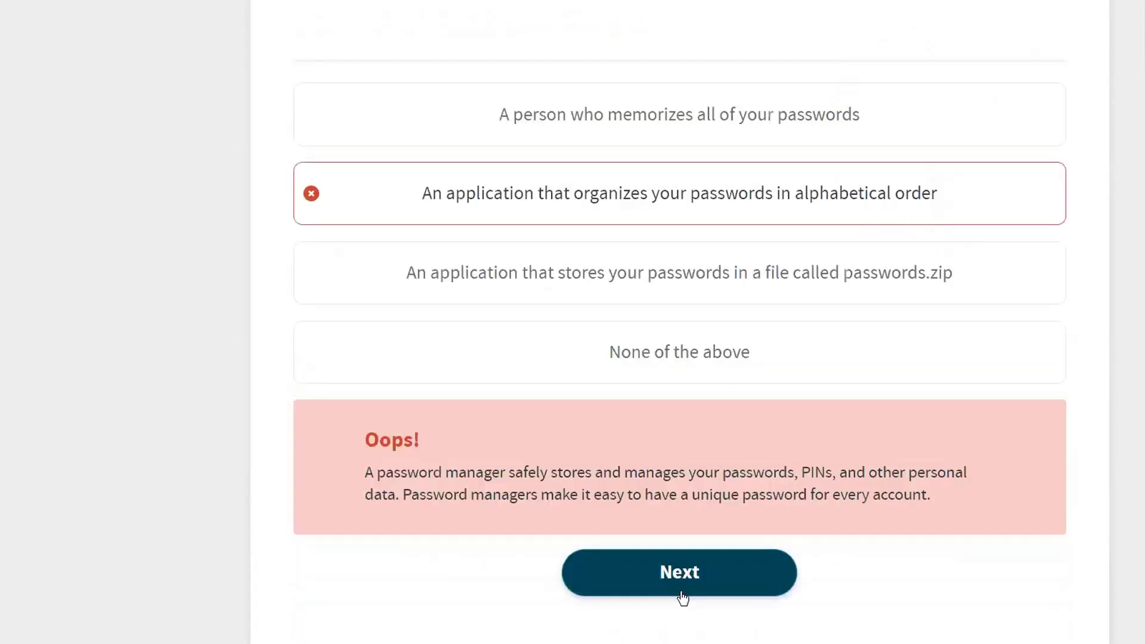
click(681, 593)
scroll(676, 543, down, 10)
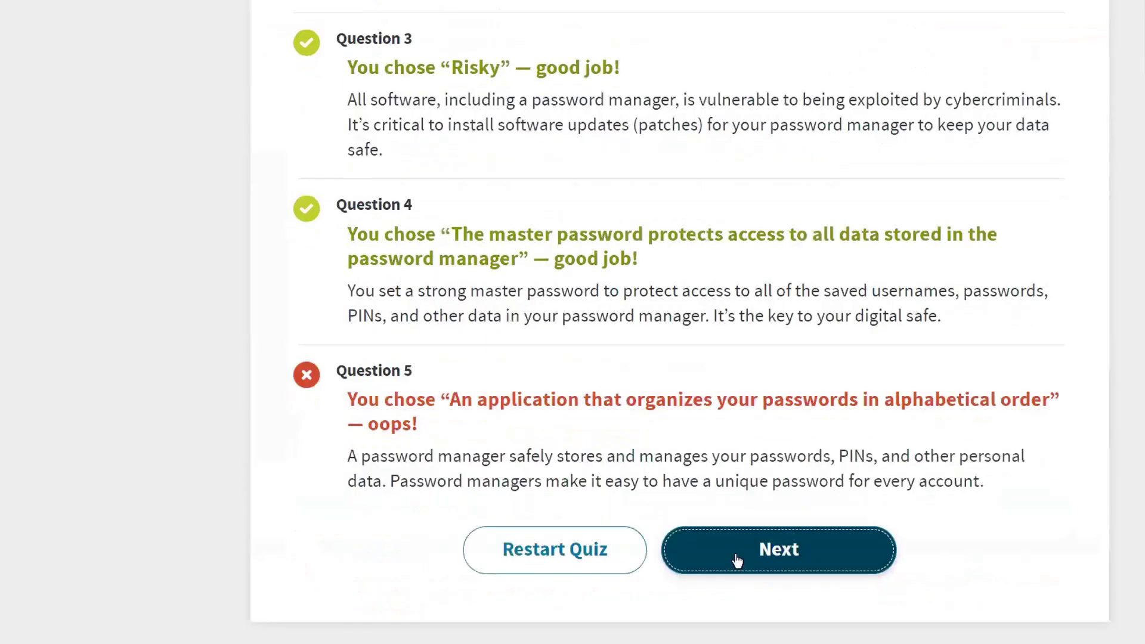
click(738, 560)
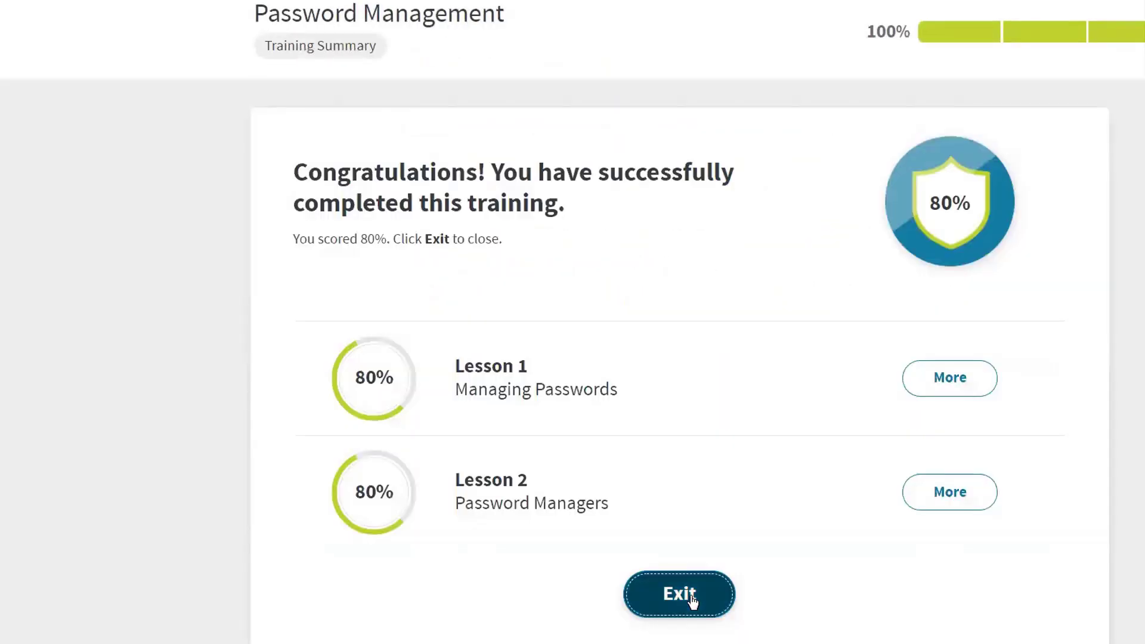
click(690, 597)
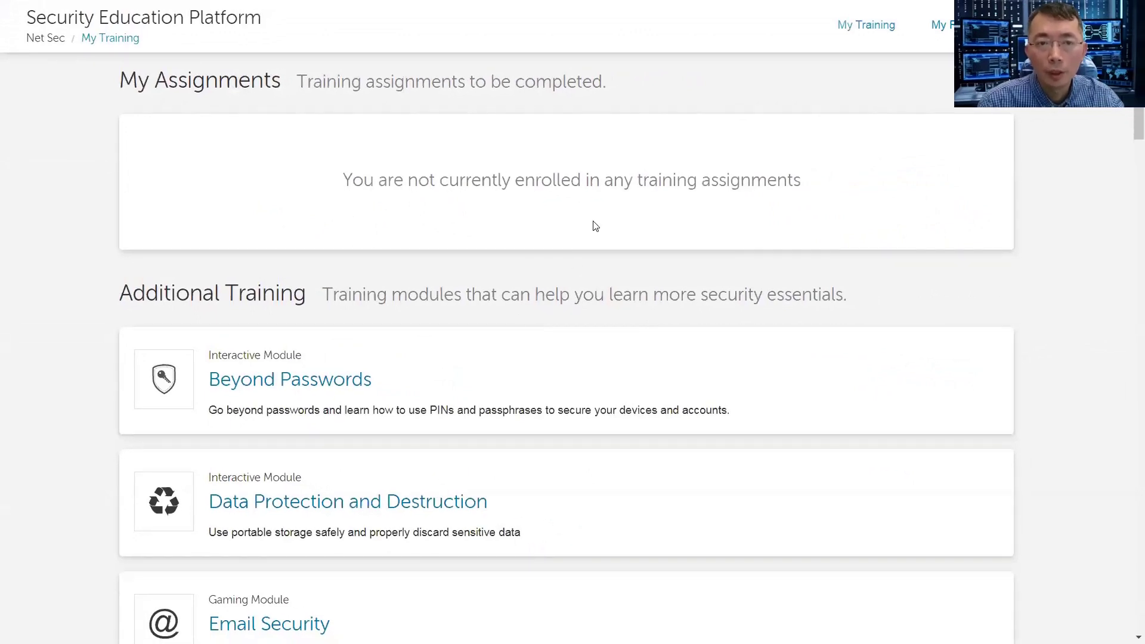
scroll(559, 301, down, 1)
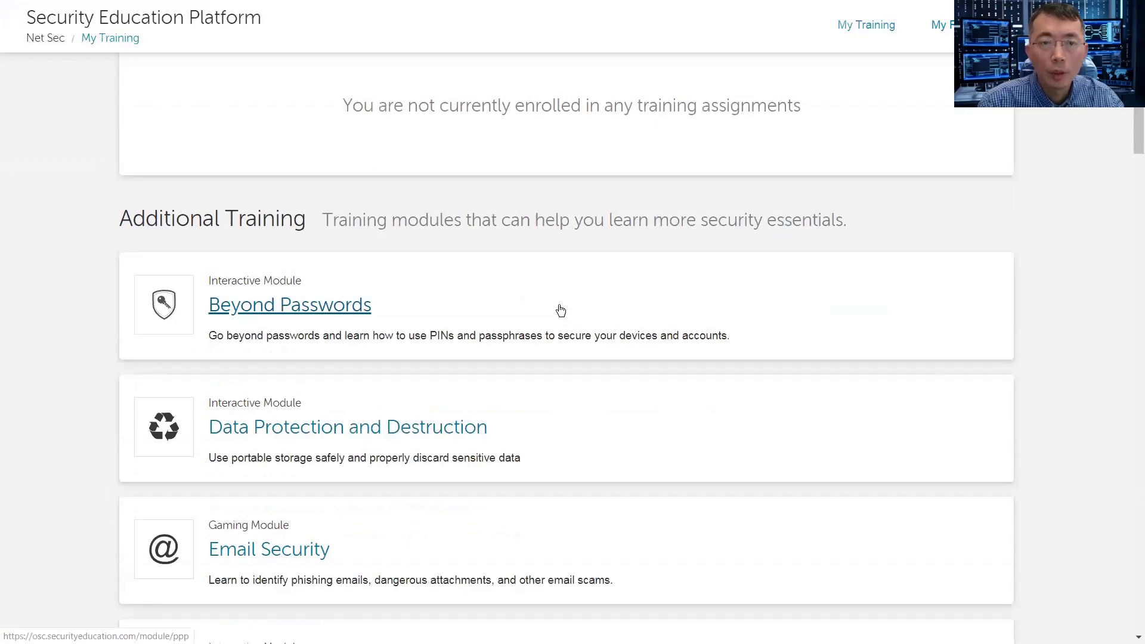
scroll(561, 310, up, 1)
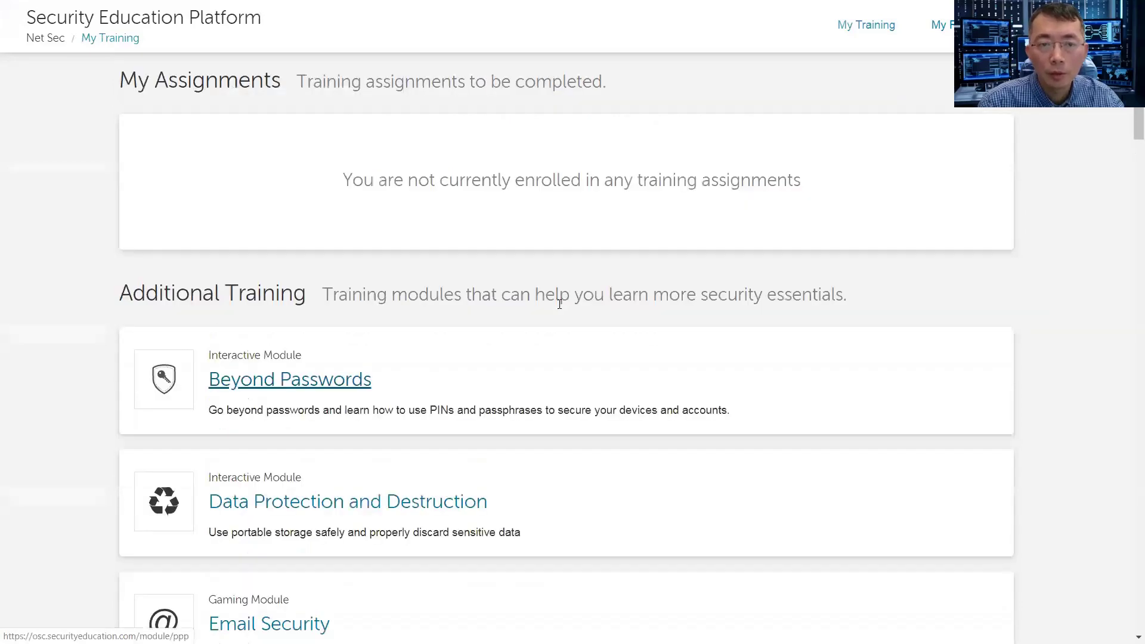
scroll(560, 304, down, 5)
scroll(559, 304, down, 7)
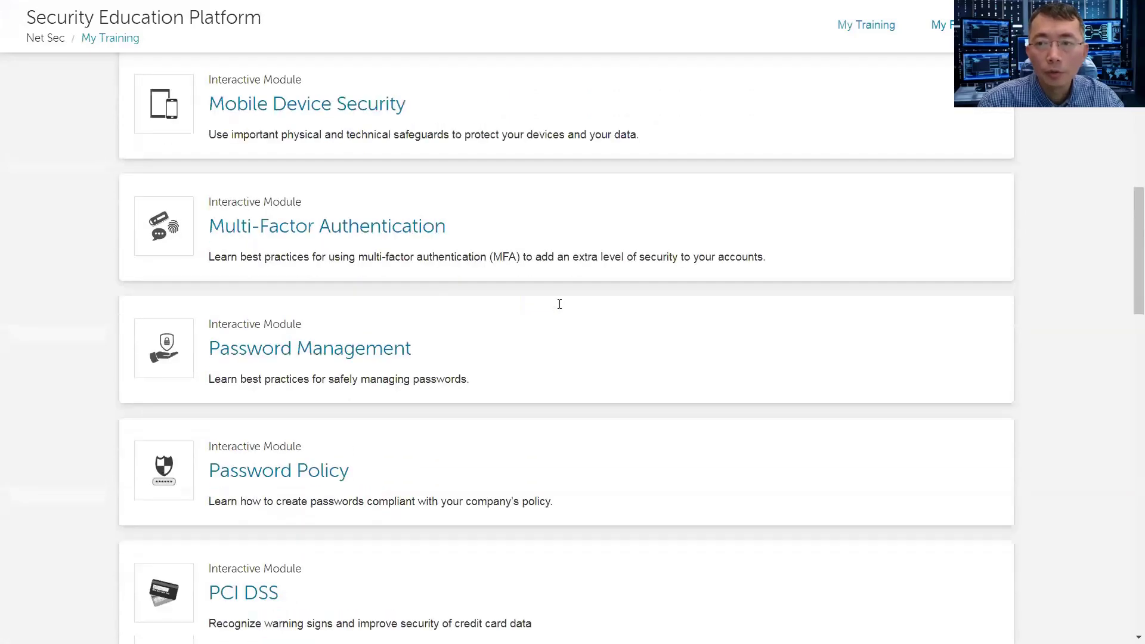
scroll(559, 304, down, 6)
scroll(559, 304, down, 7)
scroll(559, 304, down, 5)
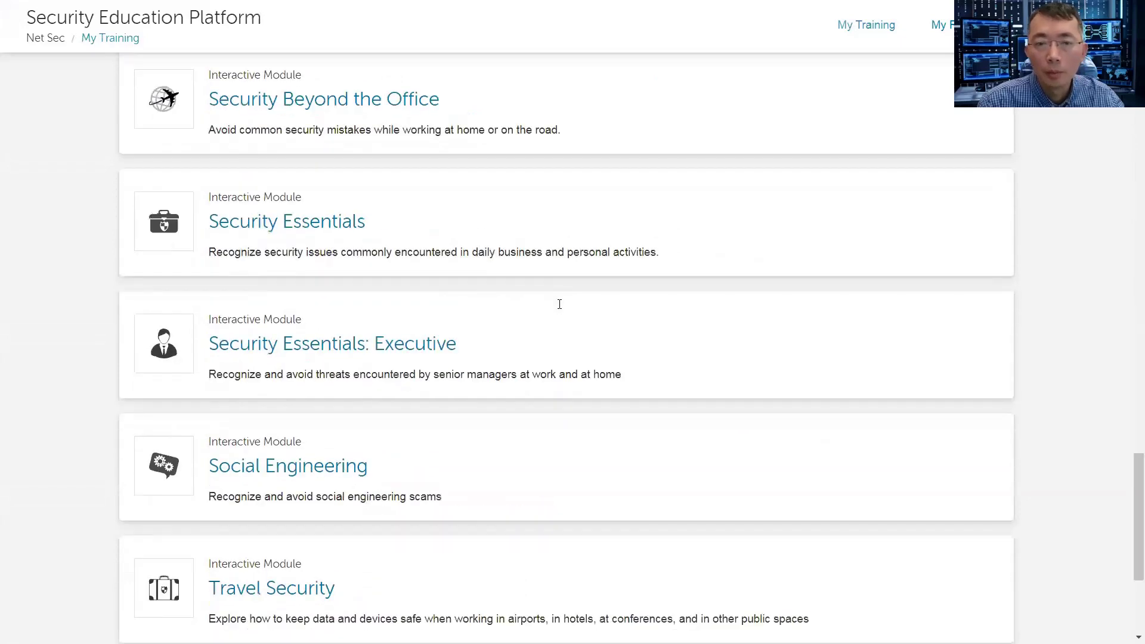
scroll(559, 304, down, 2)
scroll(561, 307, up, 3)
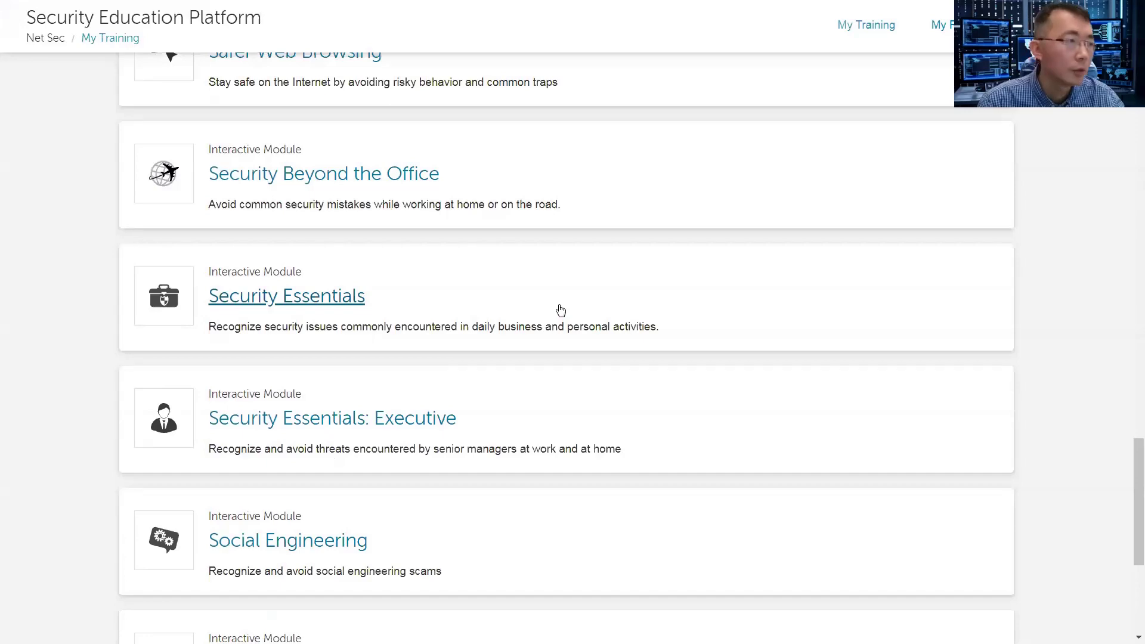
scroll(560, 309, up, 2)
scroll(561, 309, up, 6)
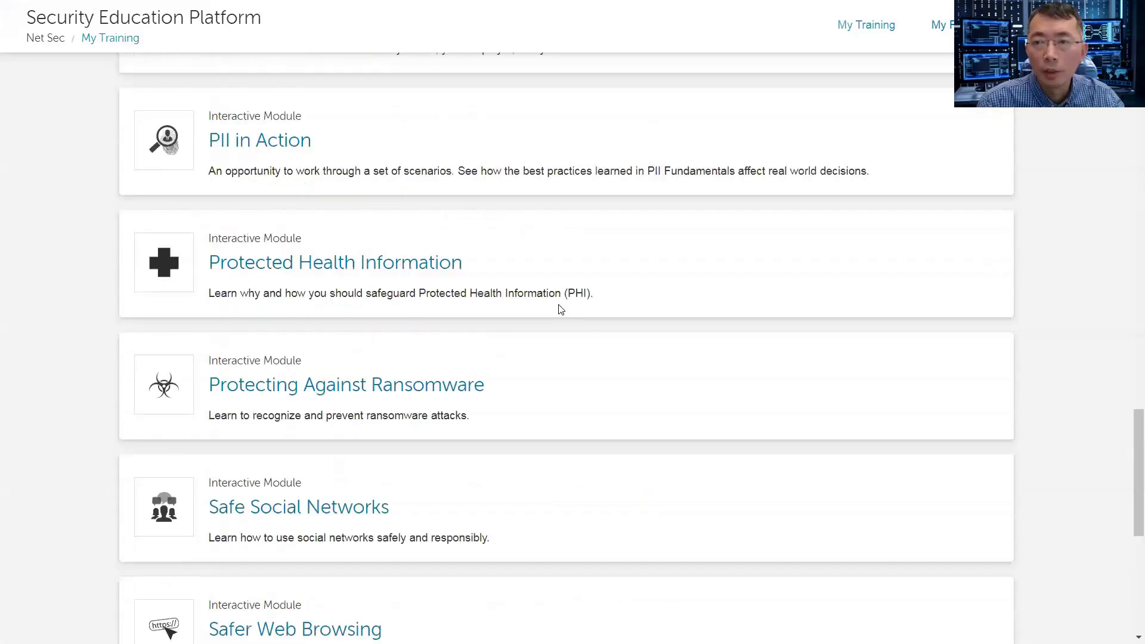
scroll(561, 310, up, 10)
scroll(561, 310, up, 9)
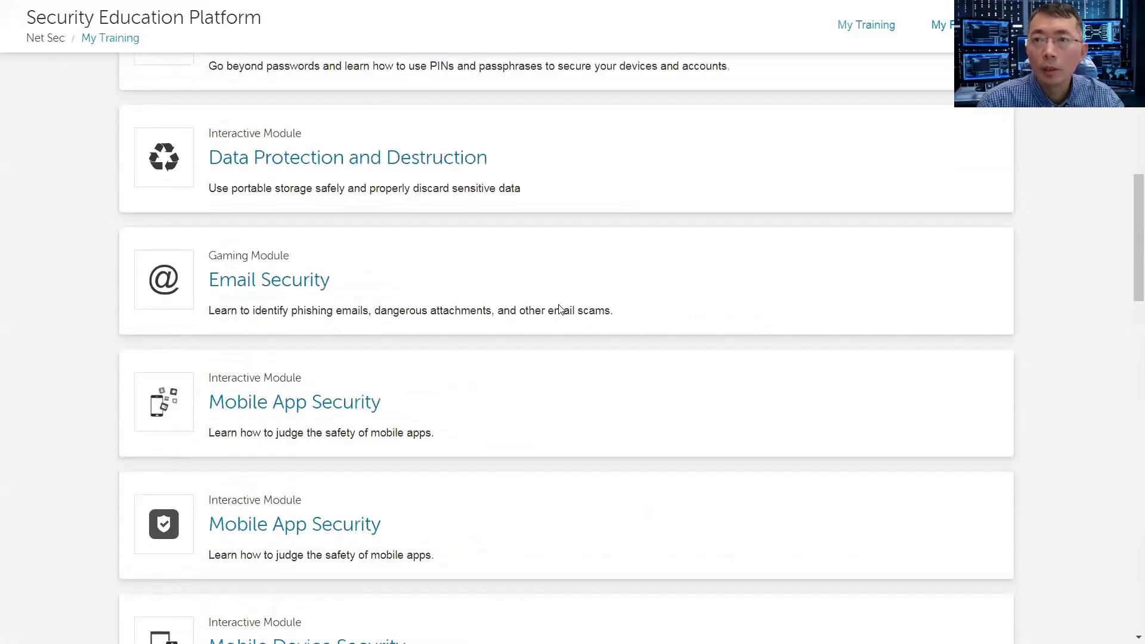
scroll(560, 309, up, 2)
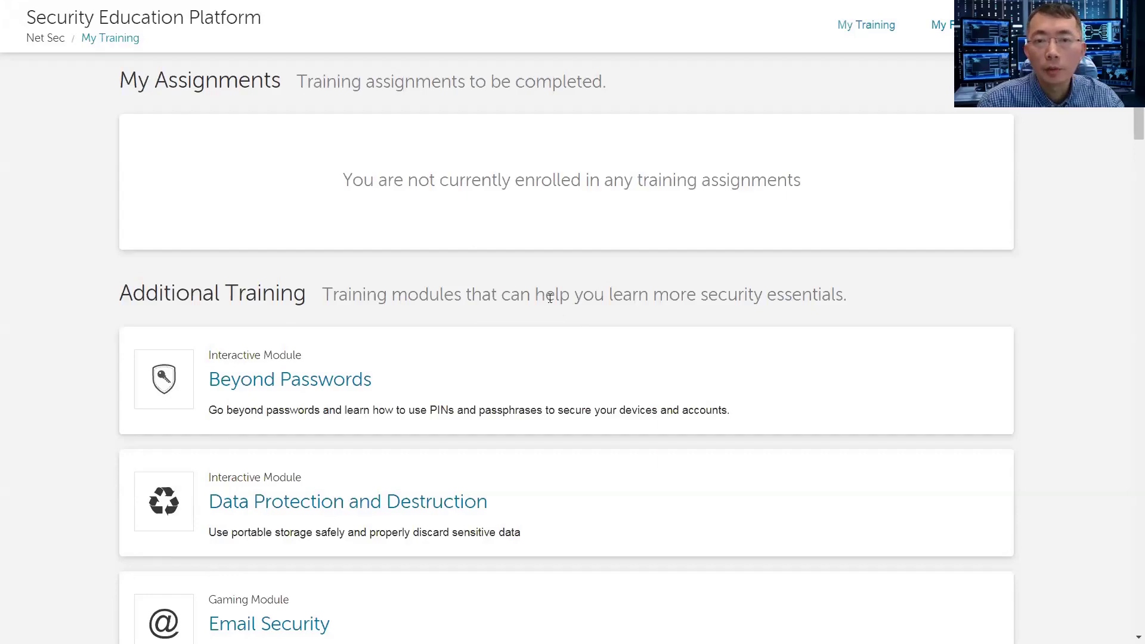
scroll(549, 300, down, 1)
scroll(550, 299, down, 3)
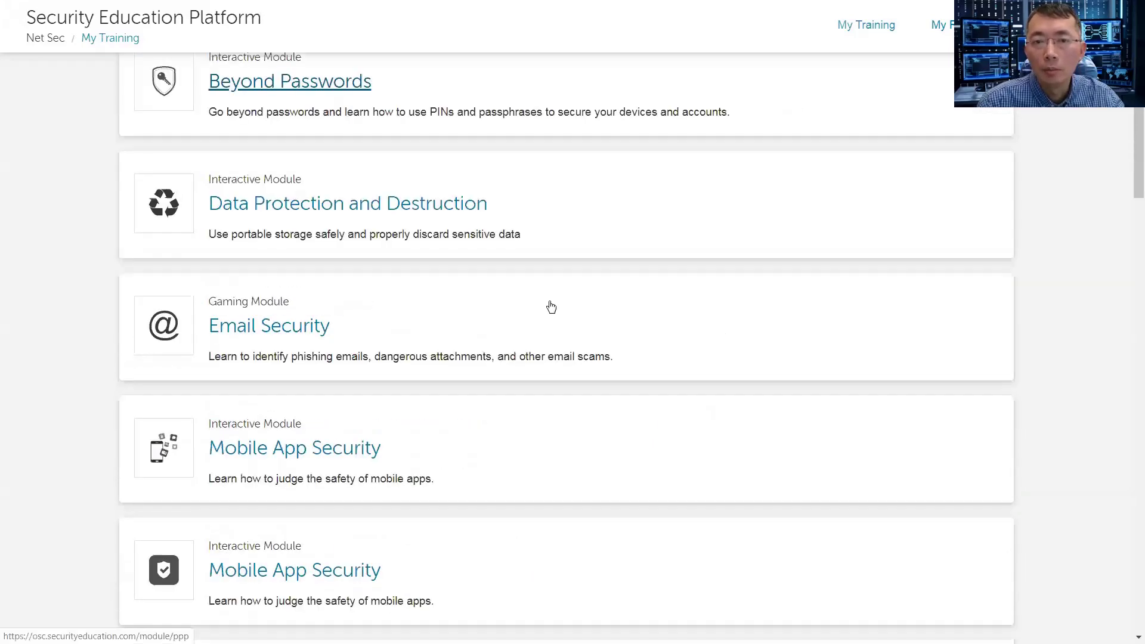
scroll(550, 307, down, 2)
scroll(551, 307, down, 5)
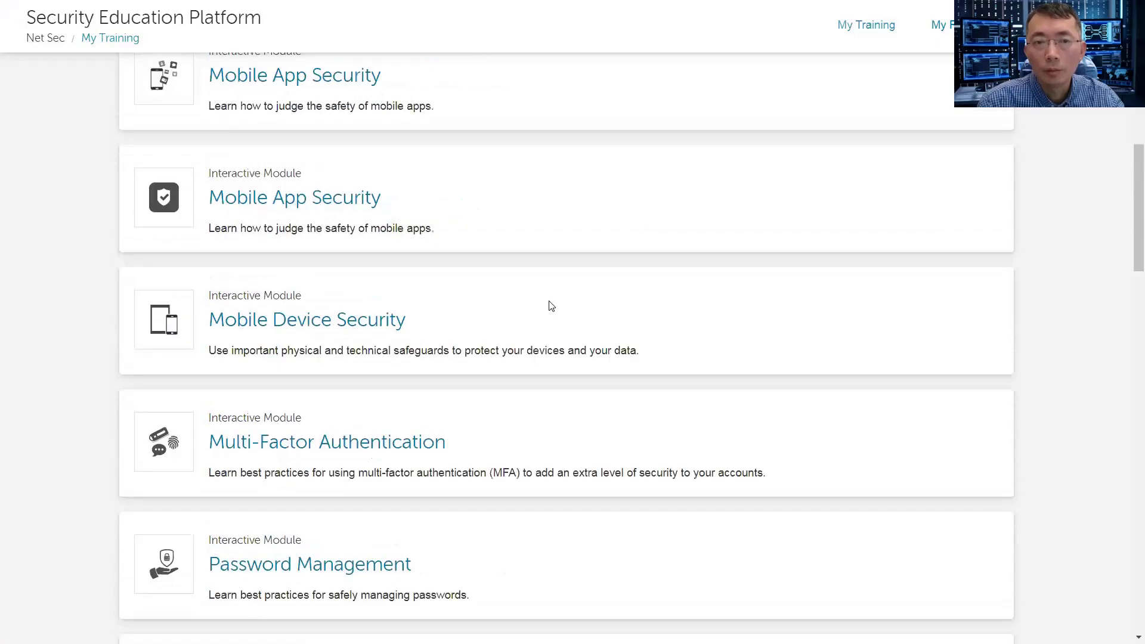